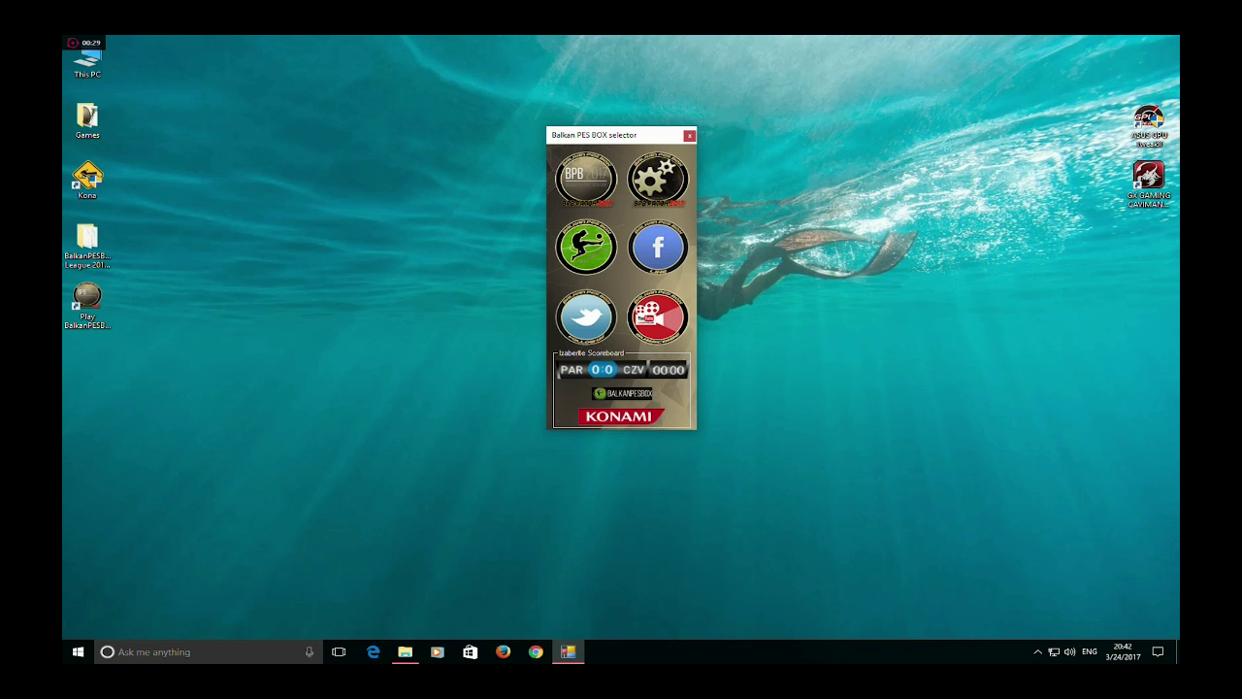
Apply the BalkanPESBox scoreboard in the Balkan PES BOX selector and acknowledge the confirmation
click(663, 384)
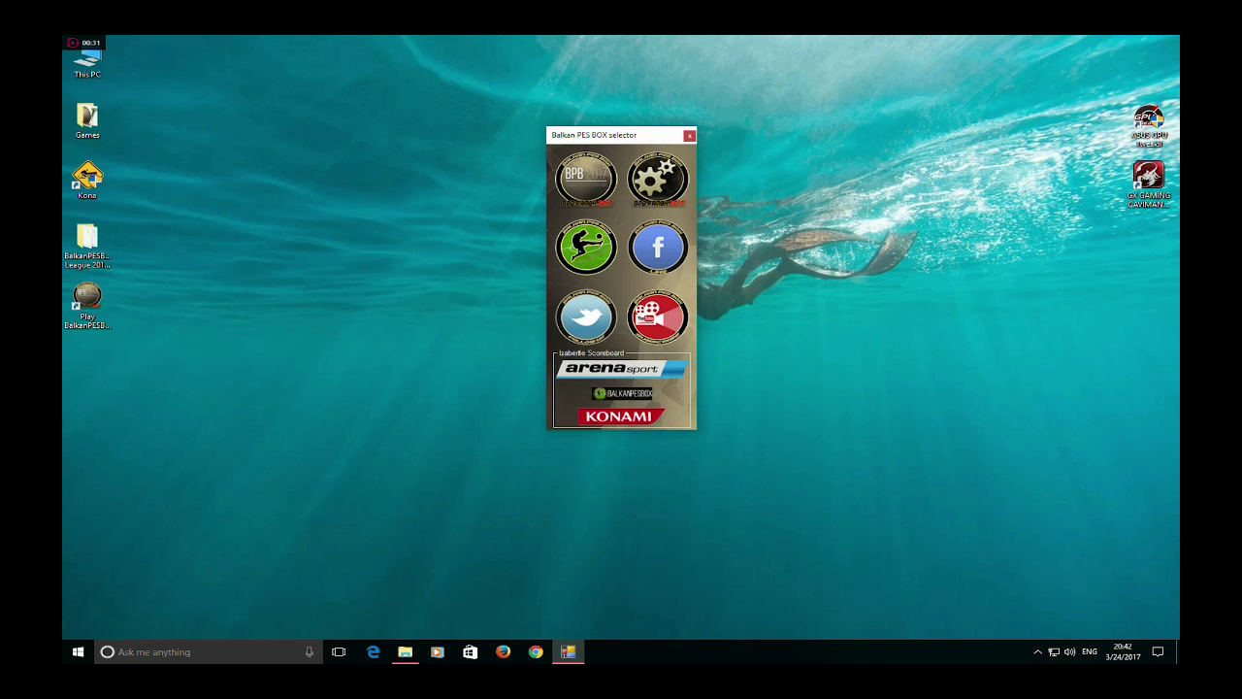
click(624, 398)
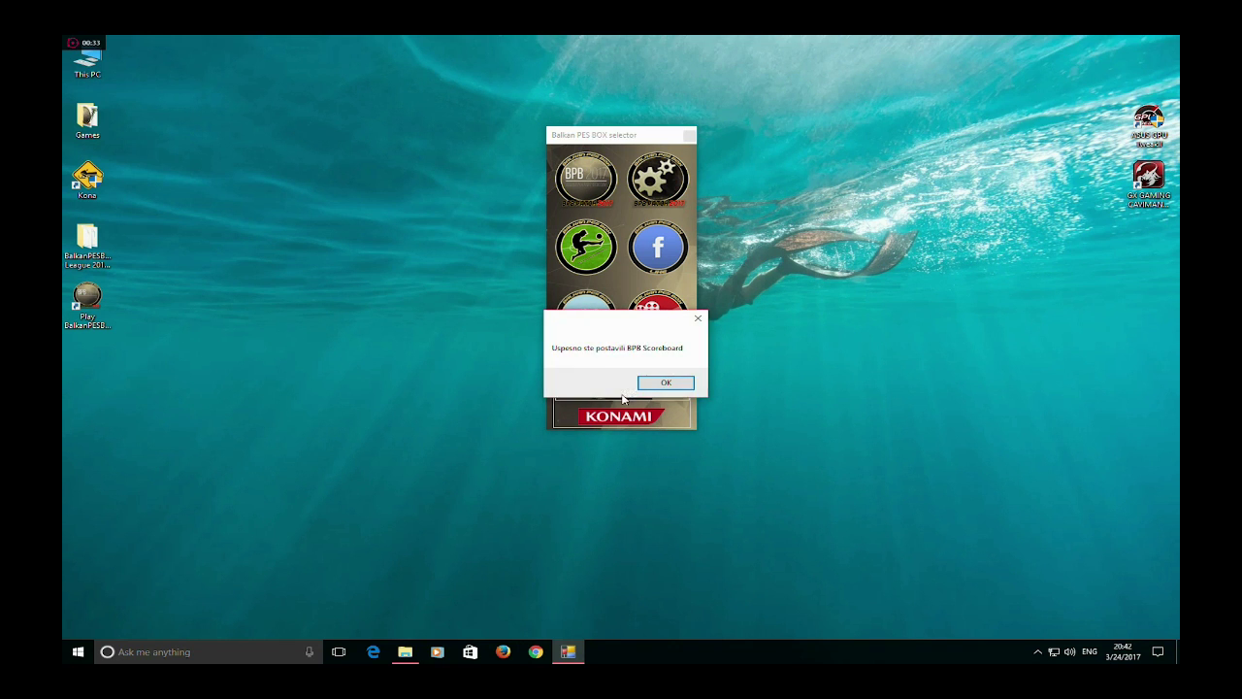
click(664, 384)
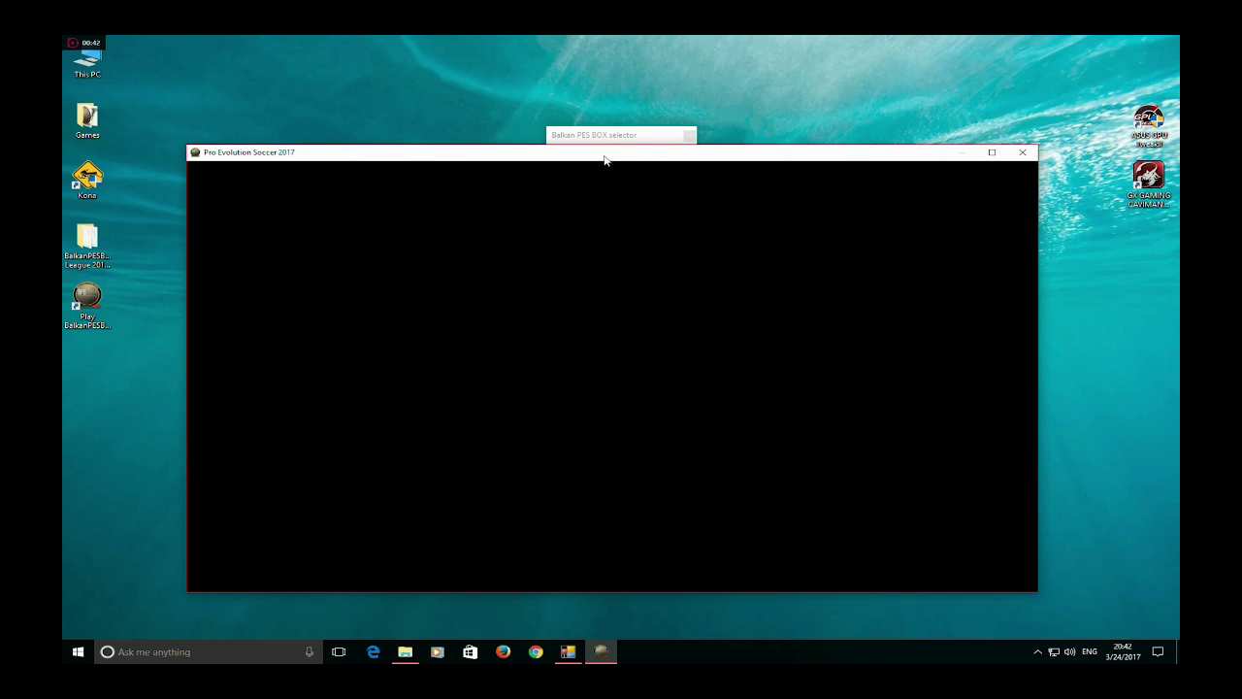
Reposition the Pro Evolution Soccer 2017 window, pass the title screen and dismiss the network settings notice
drag(603, 159, 610, 147)
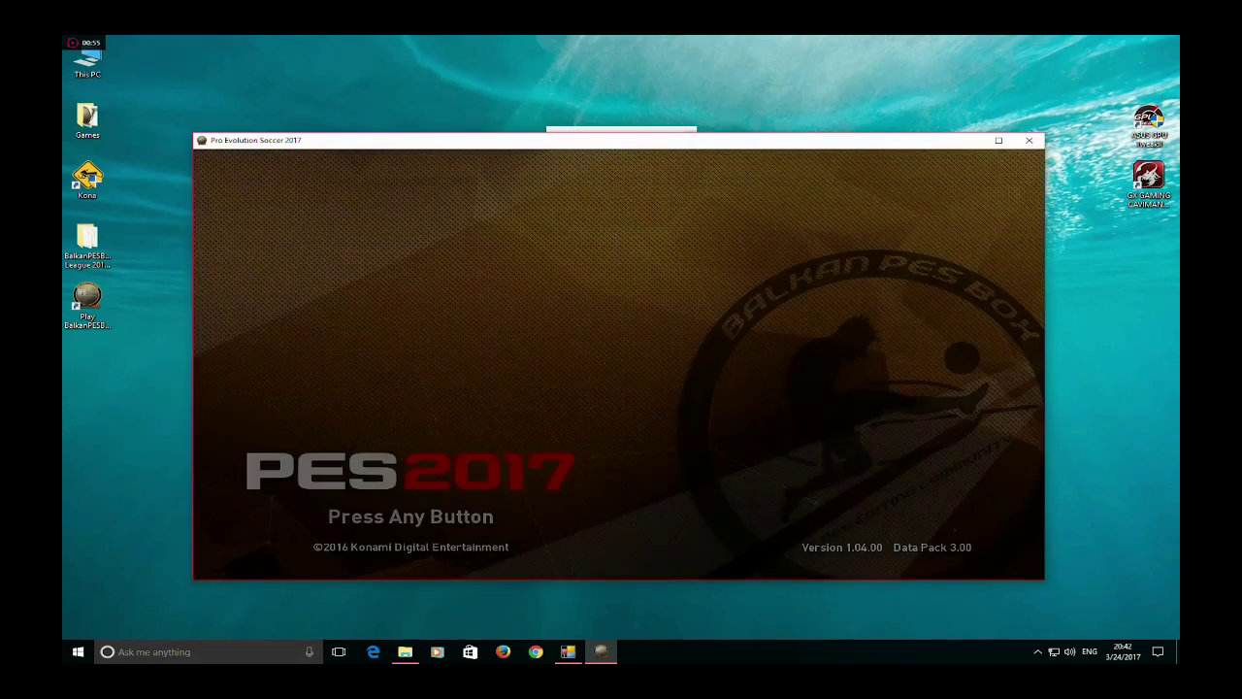
key(Return)
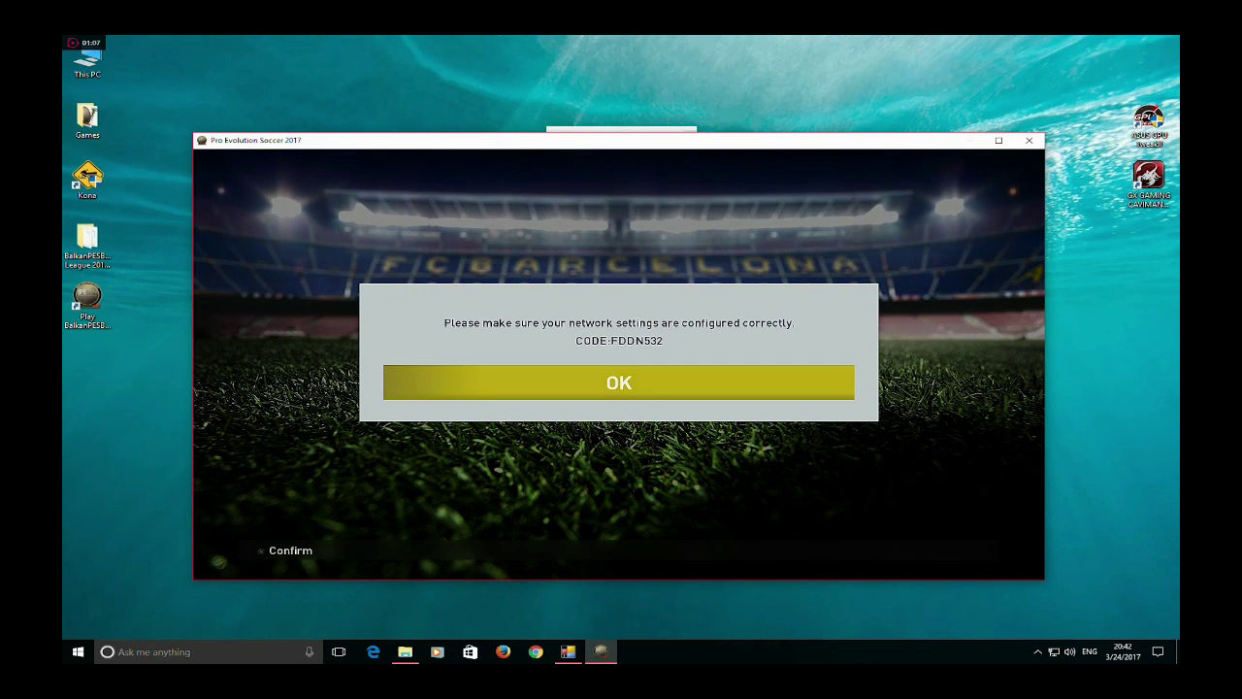
key(Return)
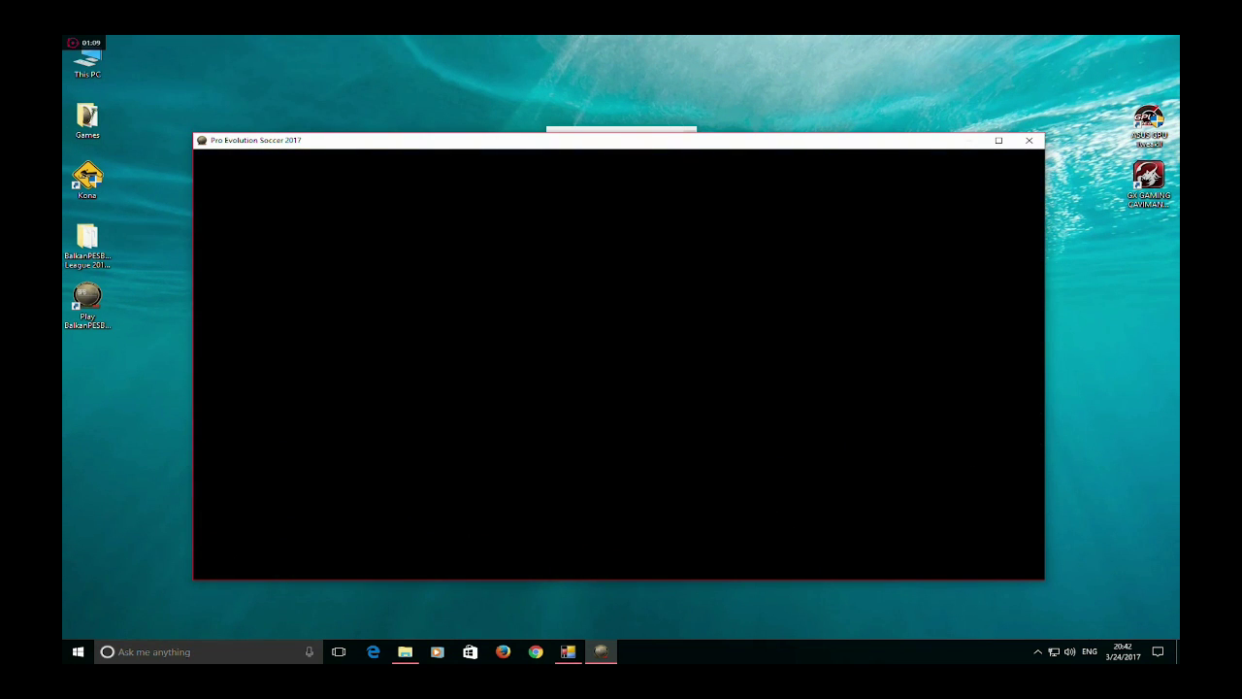
Enter the game's edit mode and open the team selection for editing players
key(q)
key(Left)
key(Up)
key(Return)
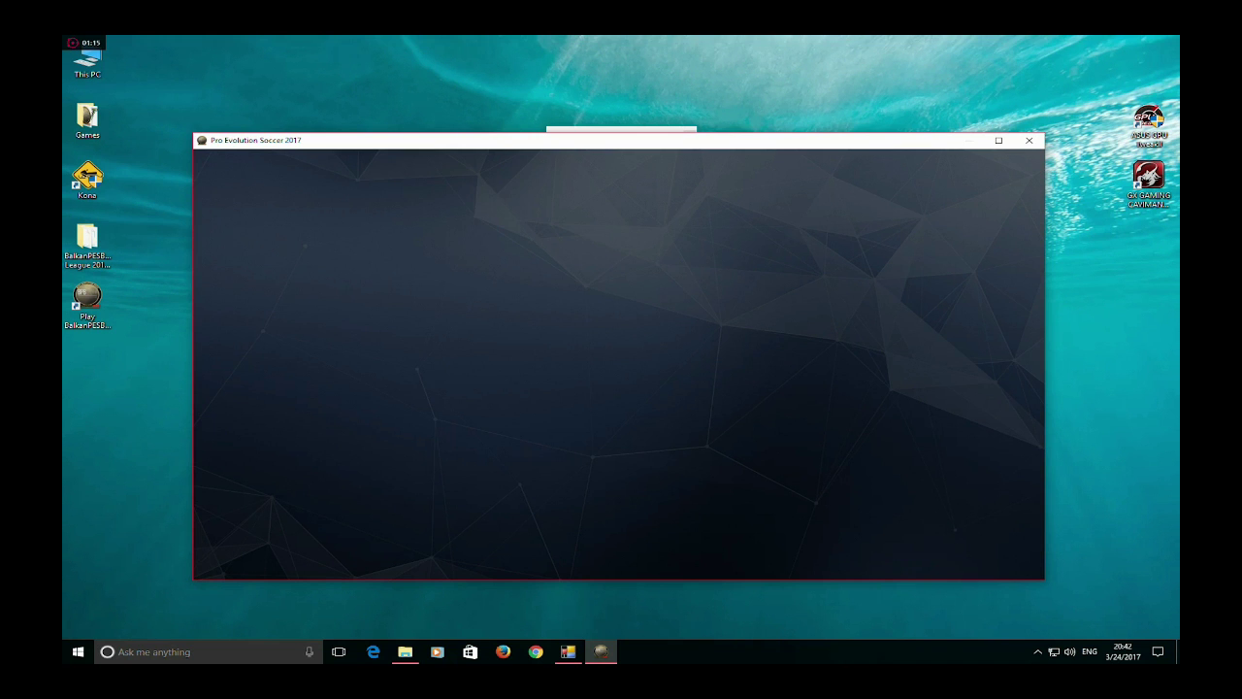
key(Return)
Open the FC Koper squad from the Balkan League
key(Down)
key(Down)
key(Down)
key(Down)
key(Down)
key(Down)
key(Down)
key(Down)
key(Down)
key(Down)
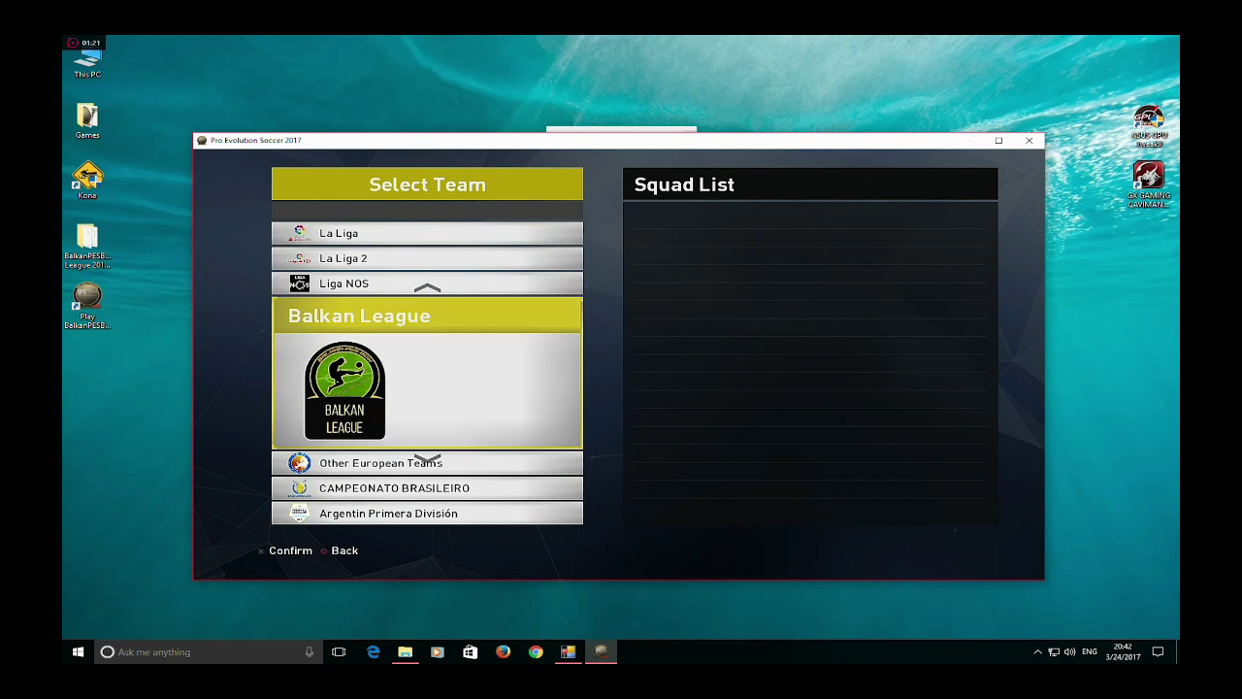
key(Return)
key(Down)
key(Down)
key(Down)
key(Down)
key(Down)
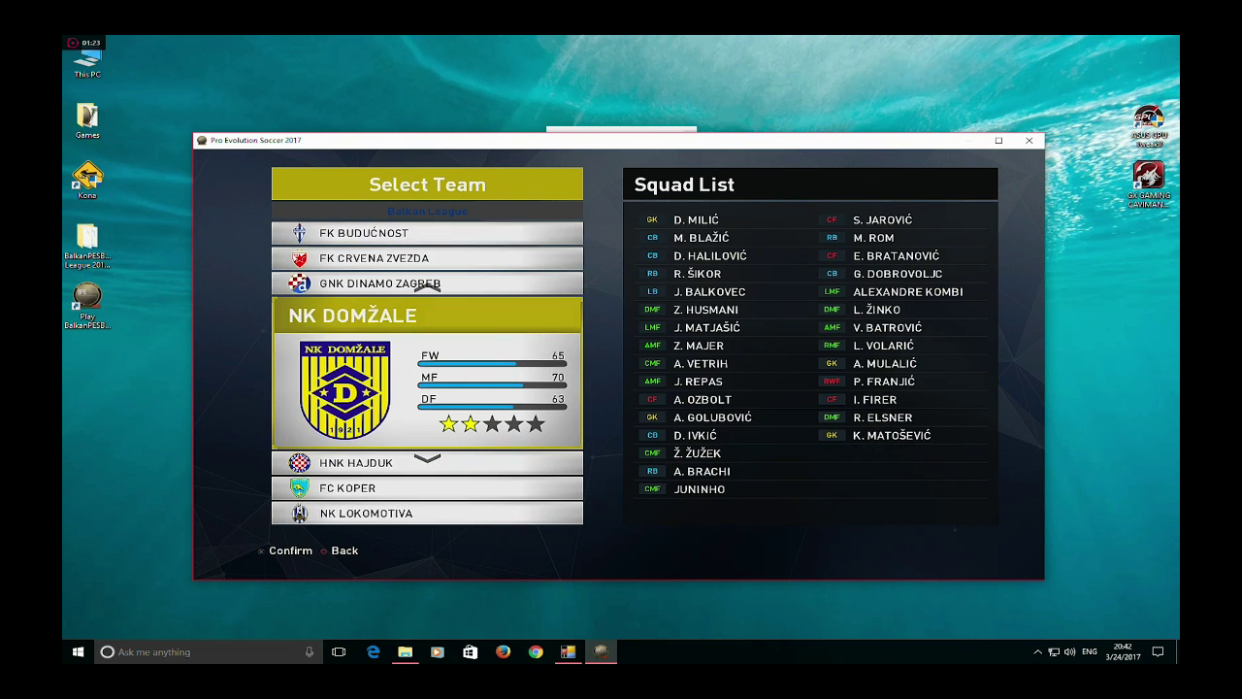
key(Return)
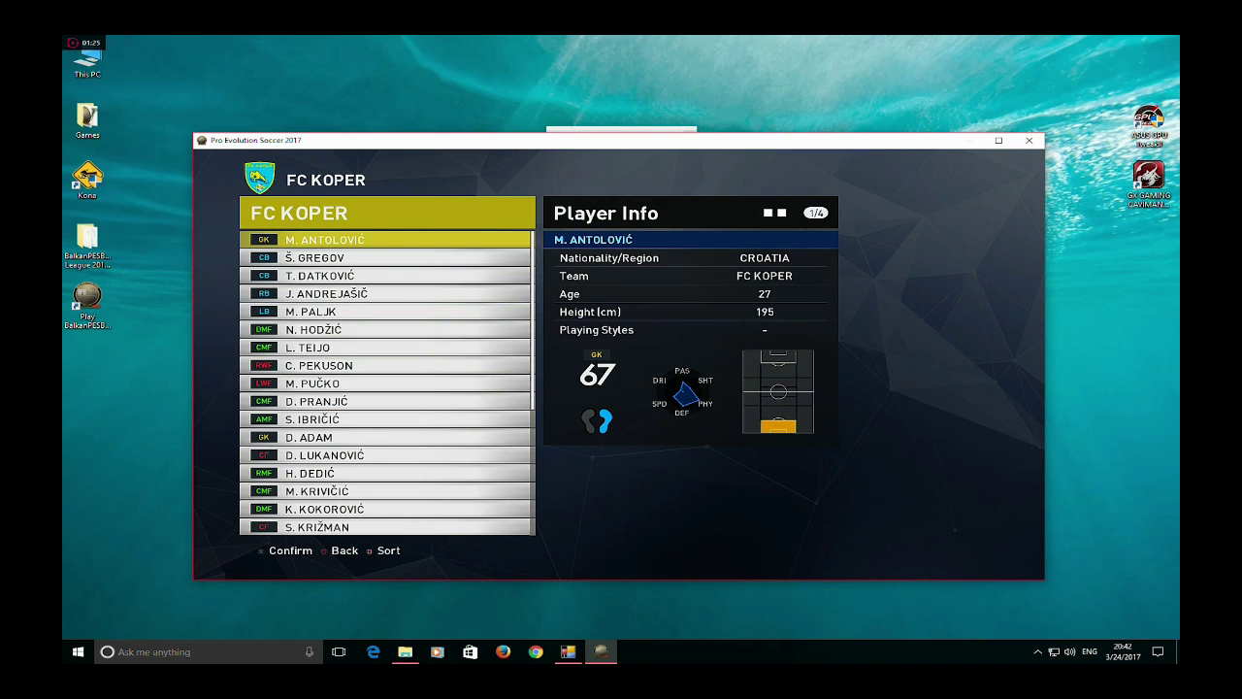
Look through the name and appearance settings of FC Koper's first-listed goalkeeper and return to the squad
key(Return)
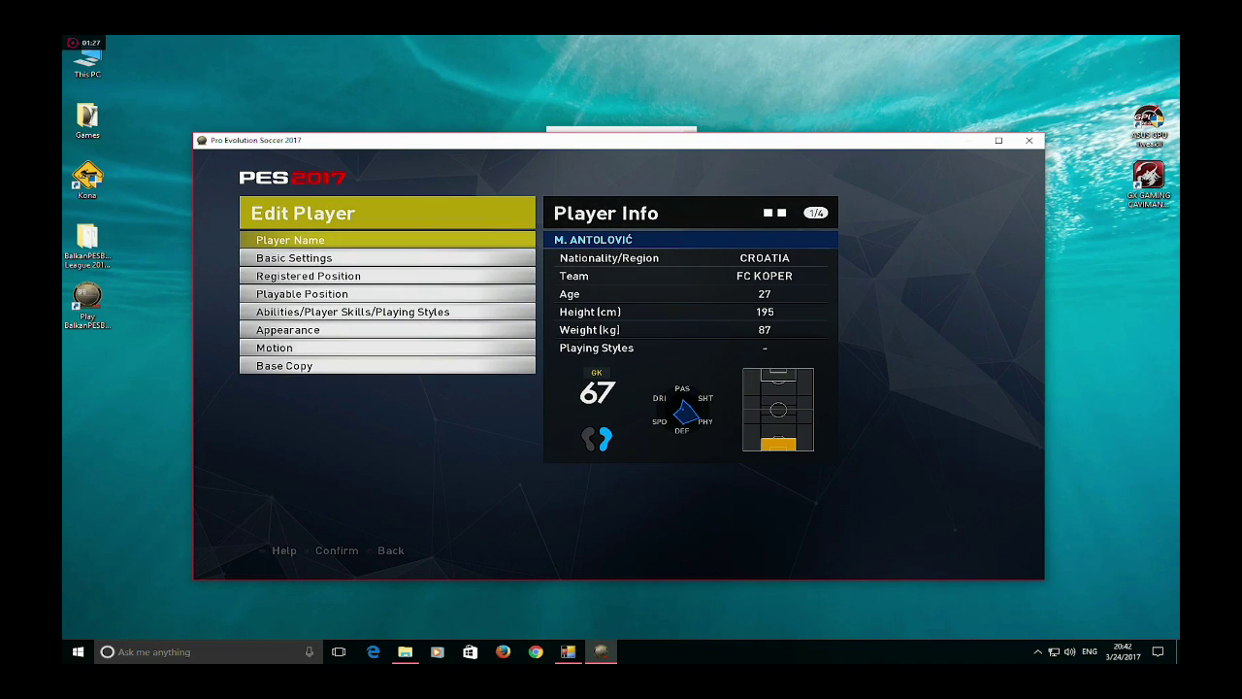
key(Return)
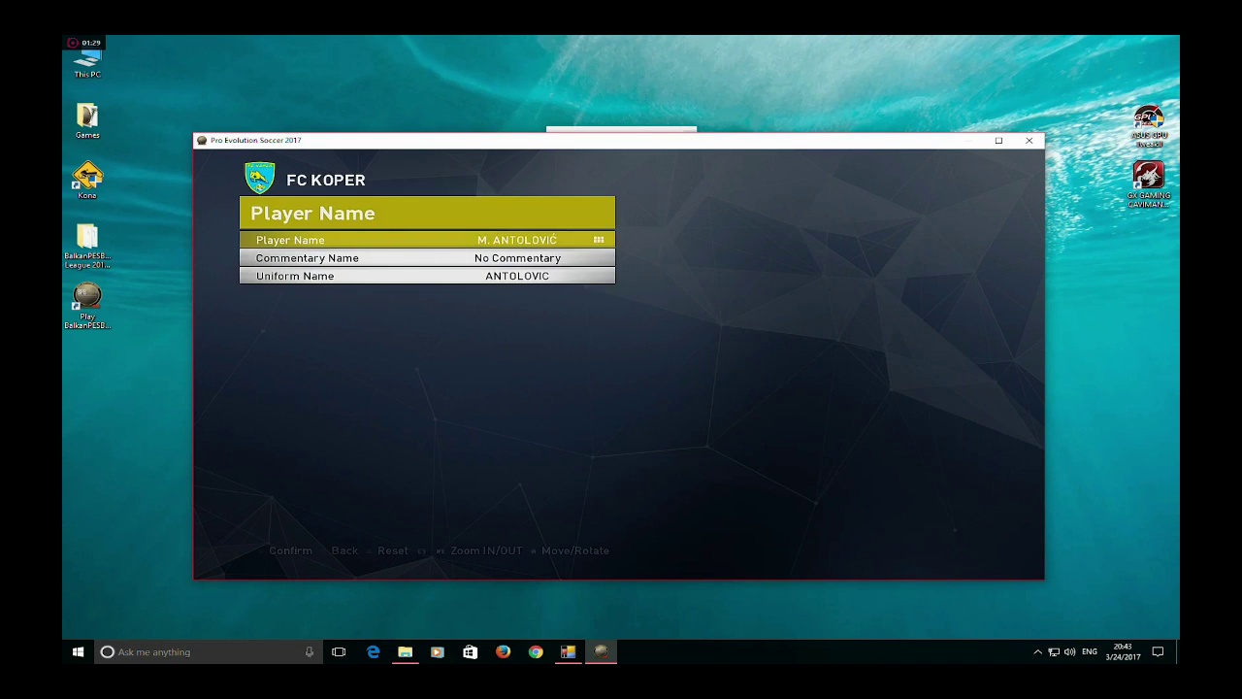
key(Escape)
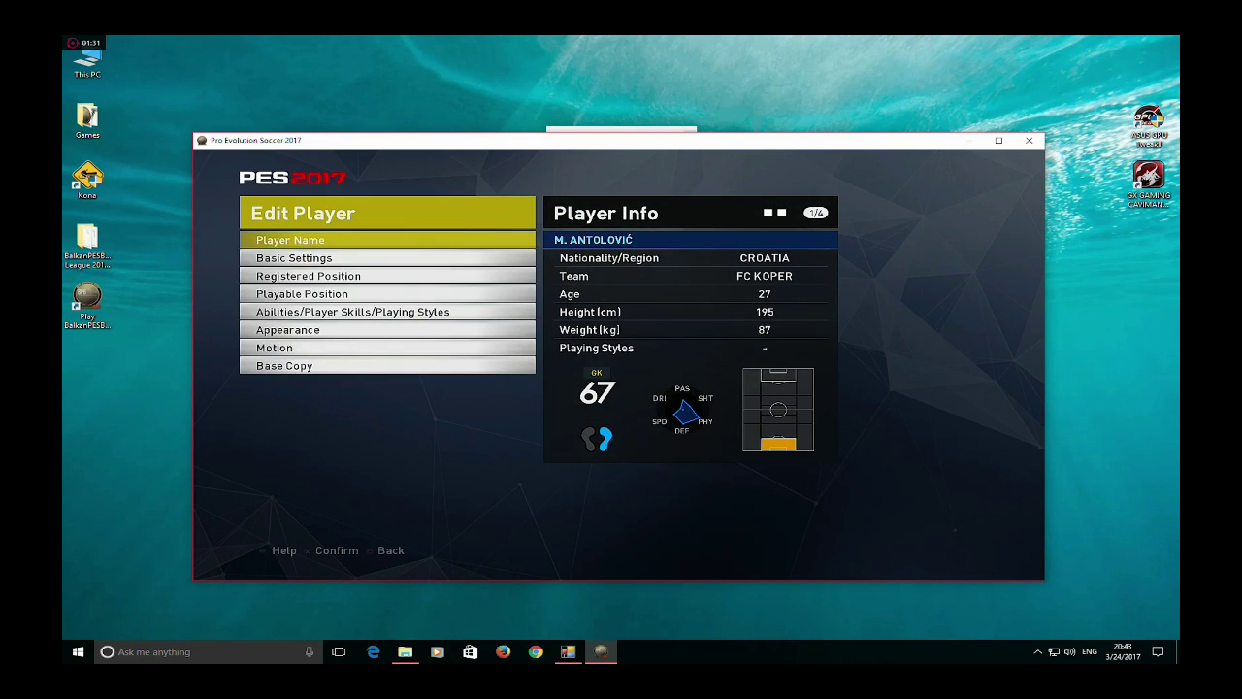
key(Down)
key(Down)
key(Down)
key(Return)
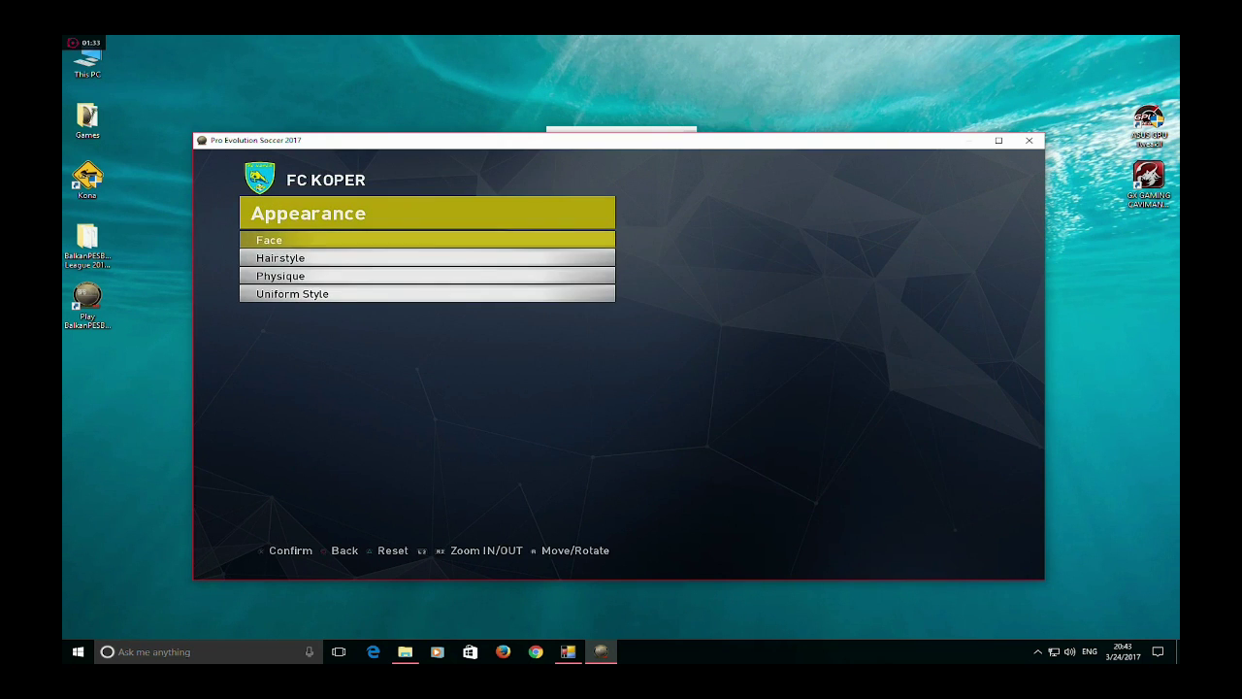
key(Down)
key(Down)
key(Escape)
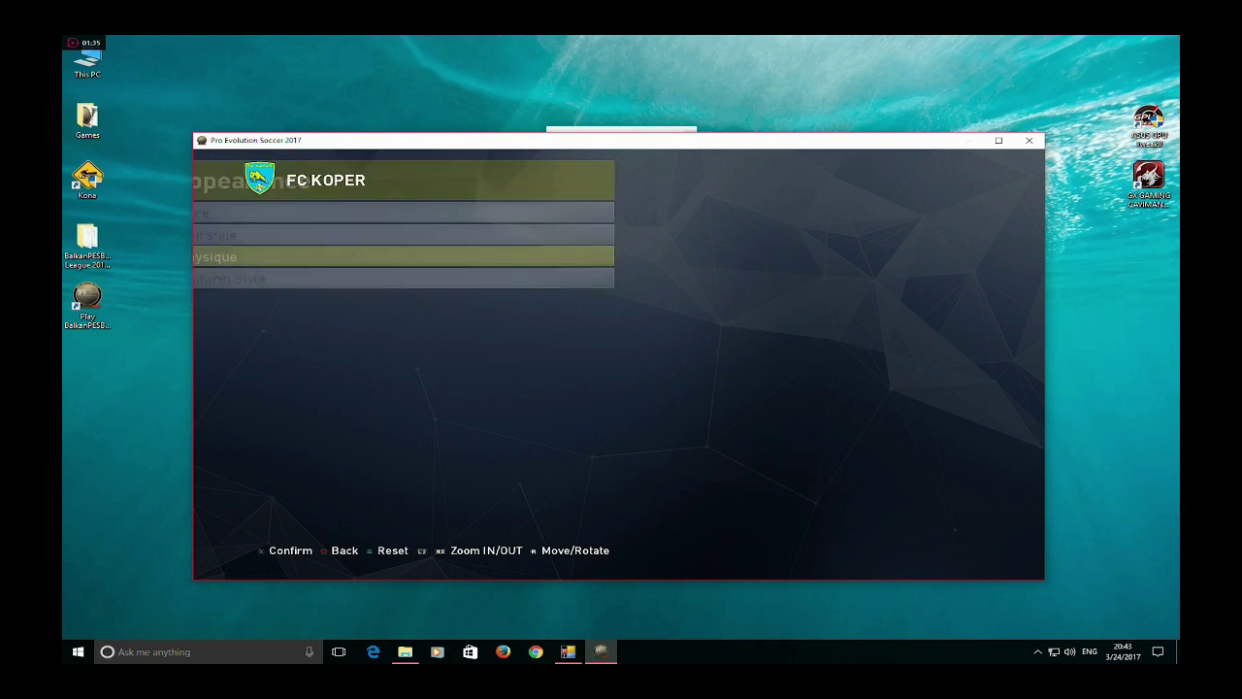
key(Escape)
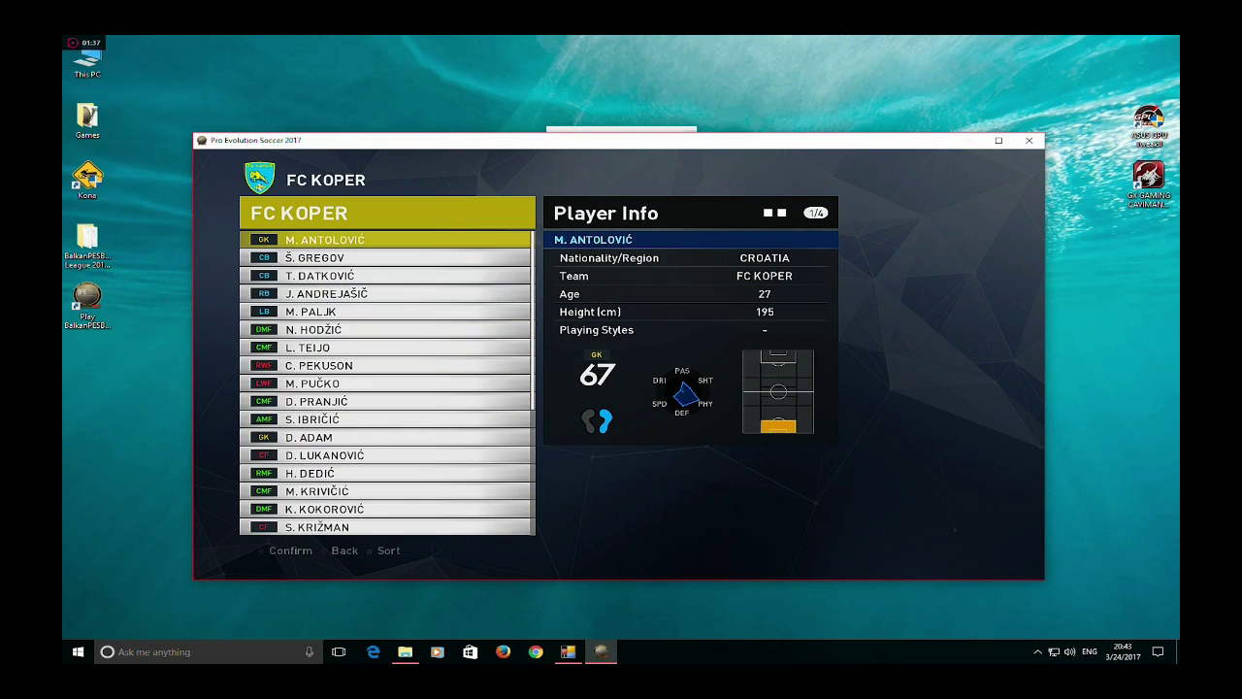
View the appearance of FC Koper's number 11 player, and go back to the team selection
key(Down)
key(Down)
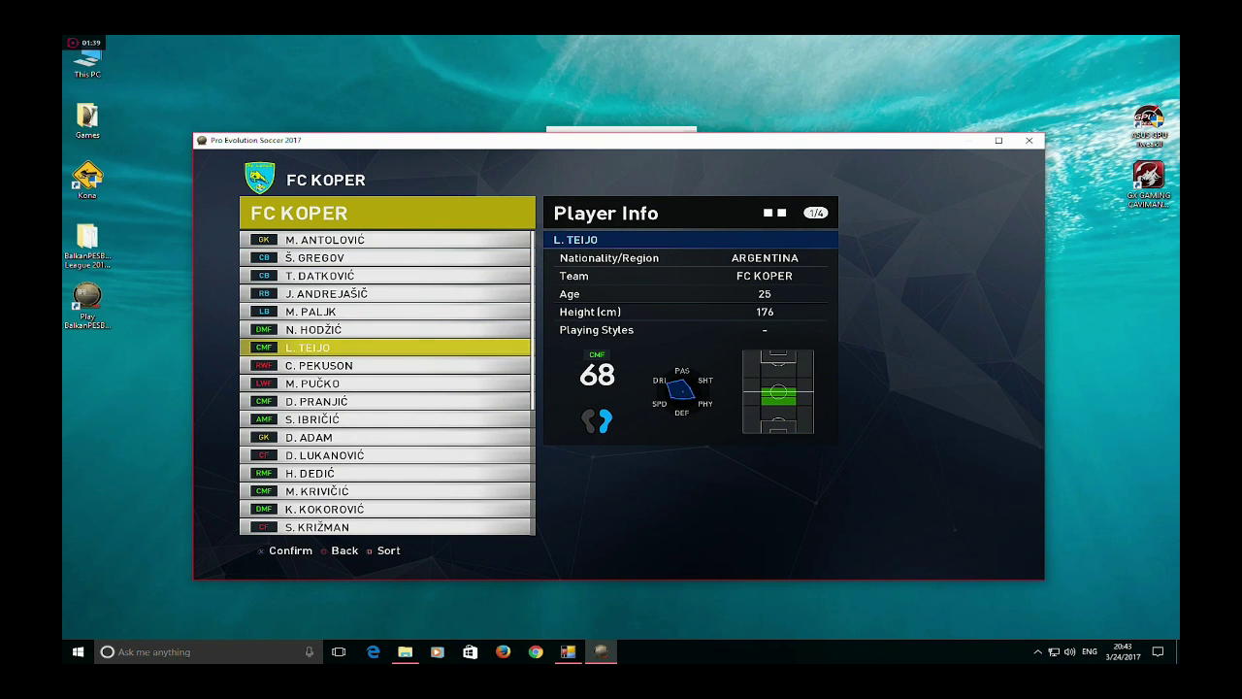
key(Down)
key(Return)
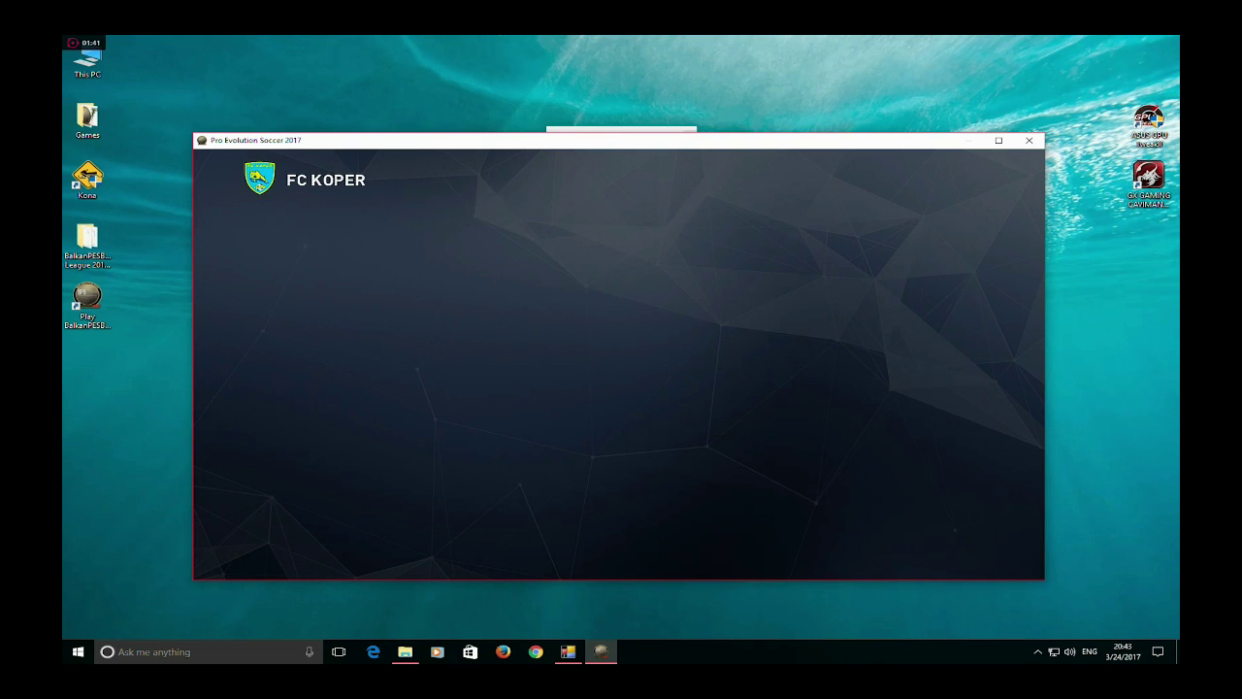
key(Down)
key(Down)
key(Down)
key(Down)
key(Return)
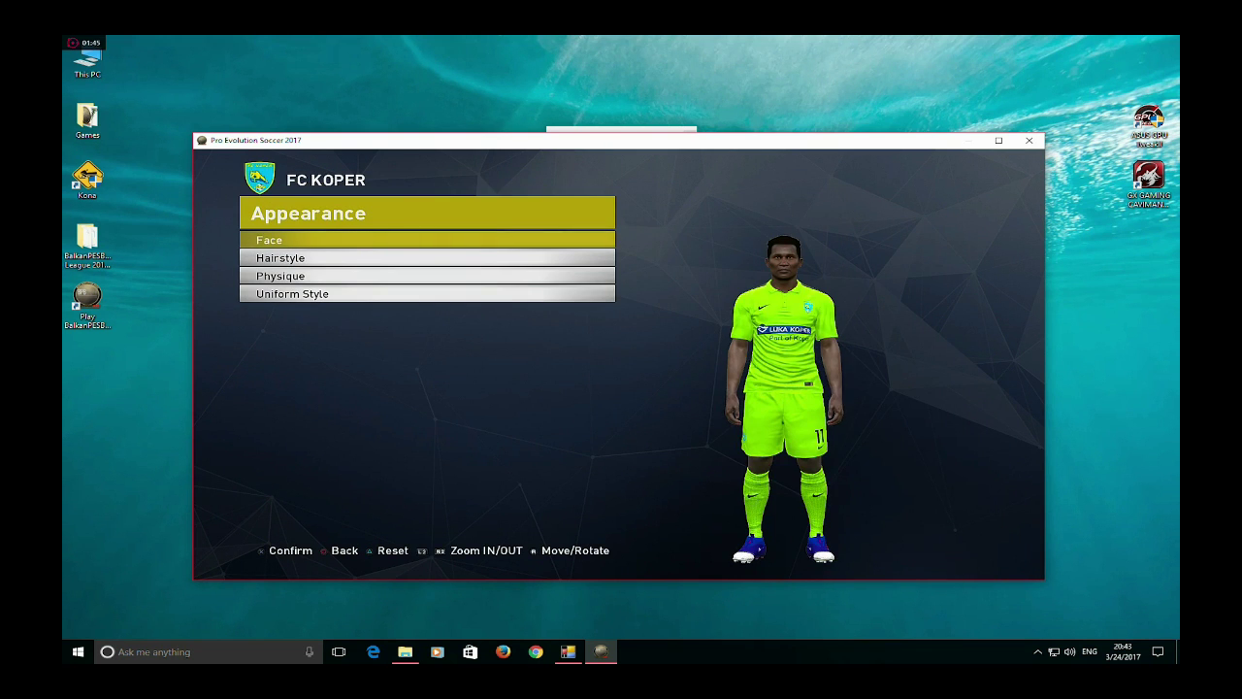
key(Escape)
key(Escape)
key(Escape)
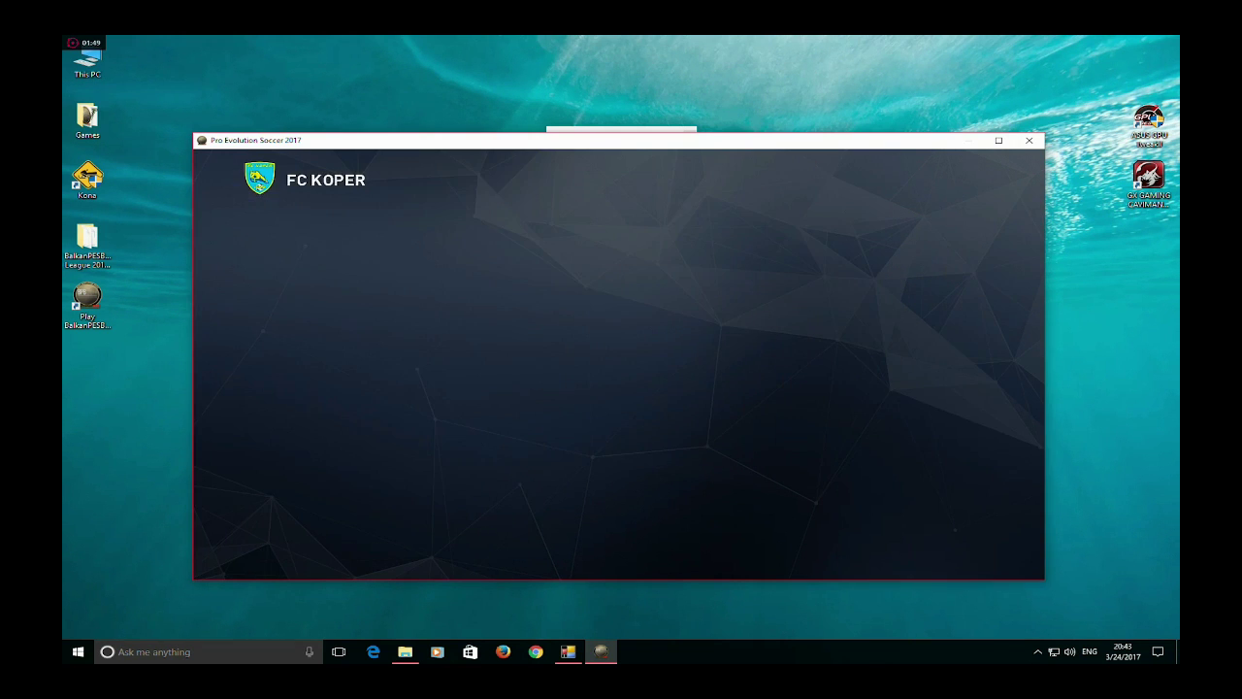
Open the FK Napredak squad from the Balkan League teams
key(Down)
key(Down)
key(Down)
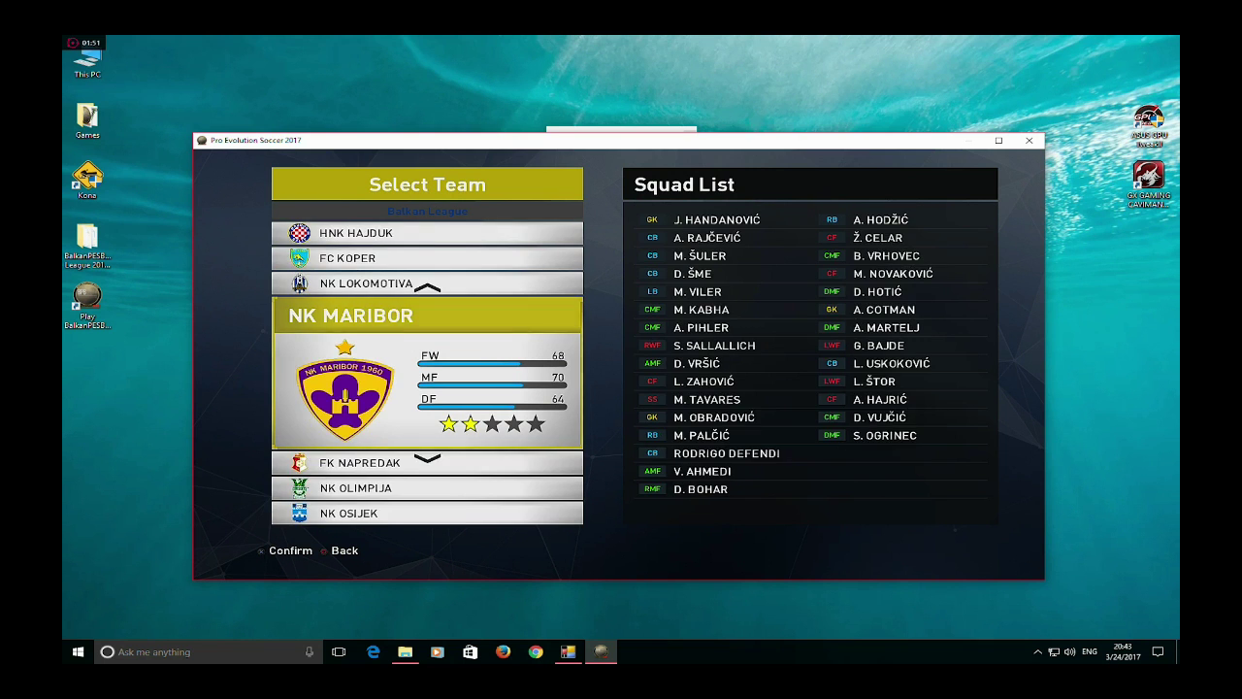
key(Return)
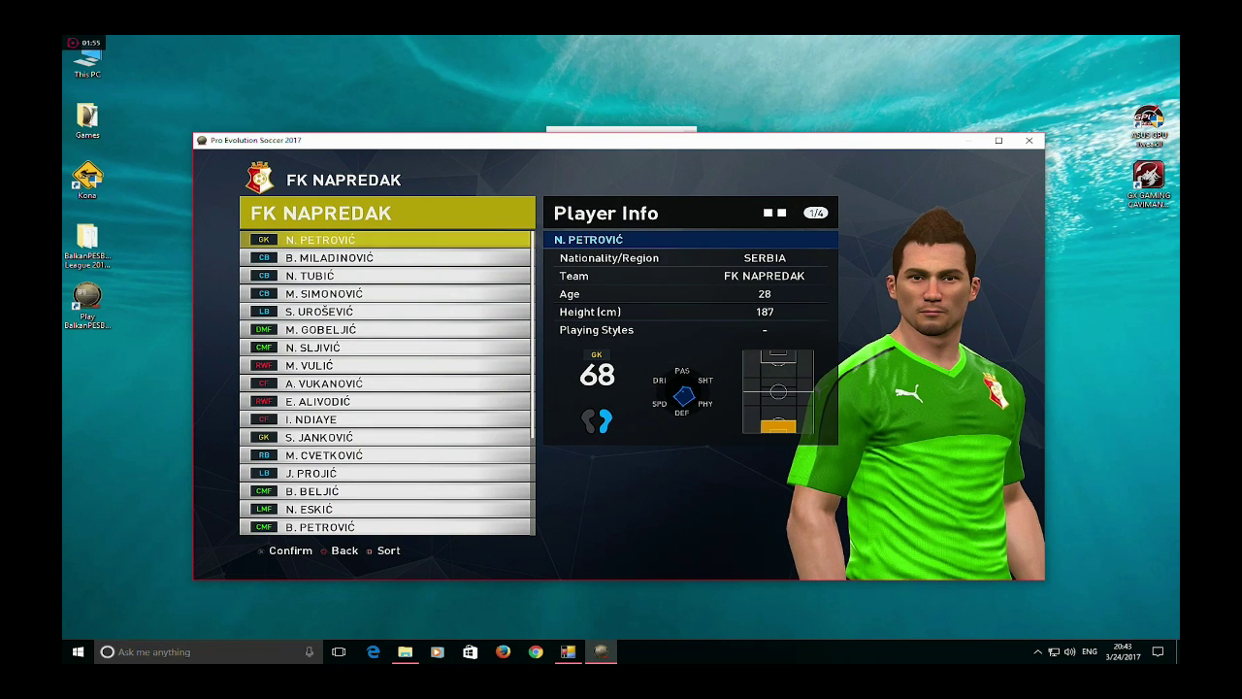
View the appearance settings of FK Napredak's first-listed goalkeeper and return to the squad
key(Return)
key(Down)
key(Down)
key(Down)
key(Return)
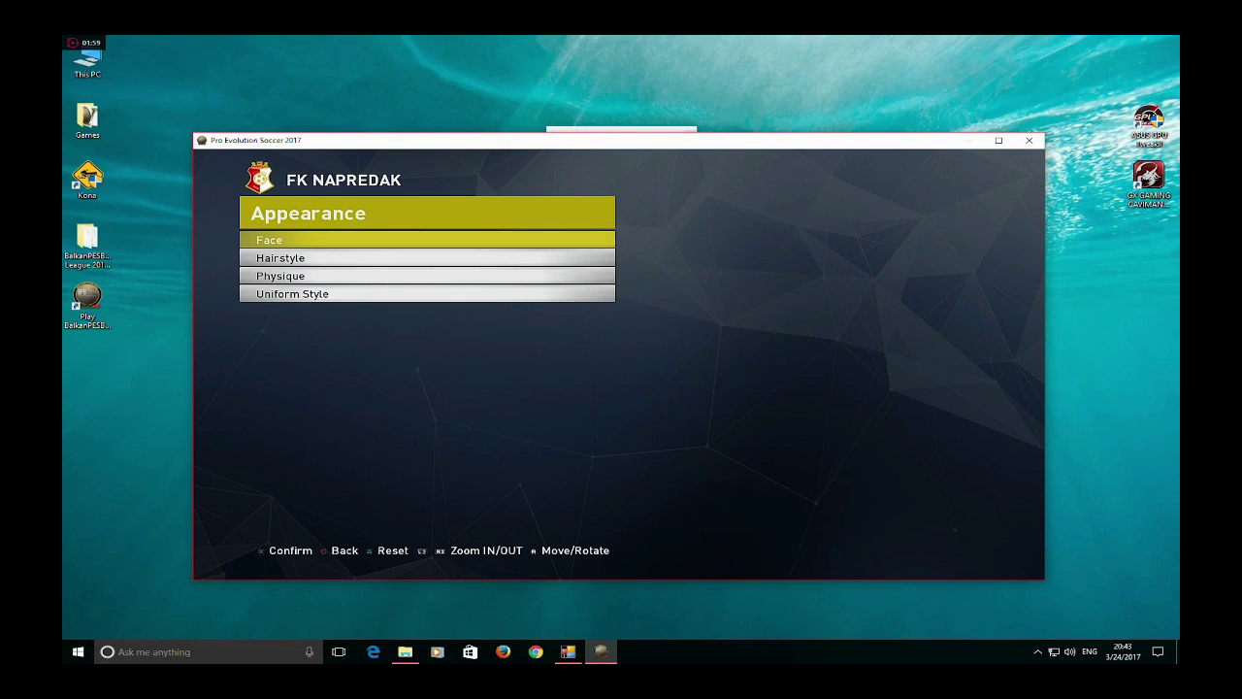
key(Escape)
key(Escape)
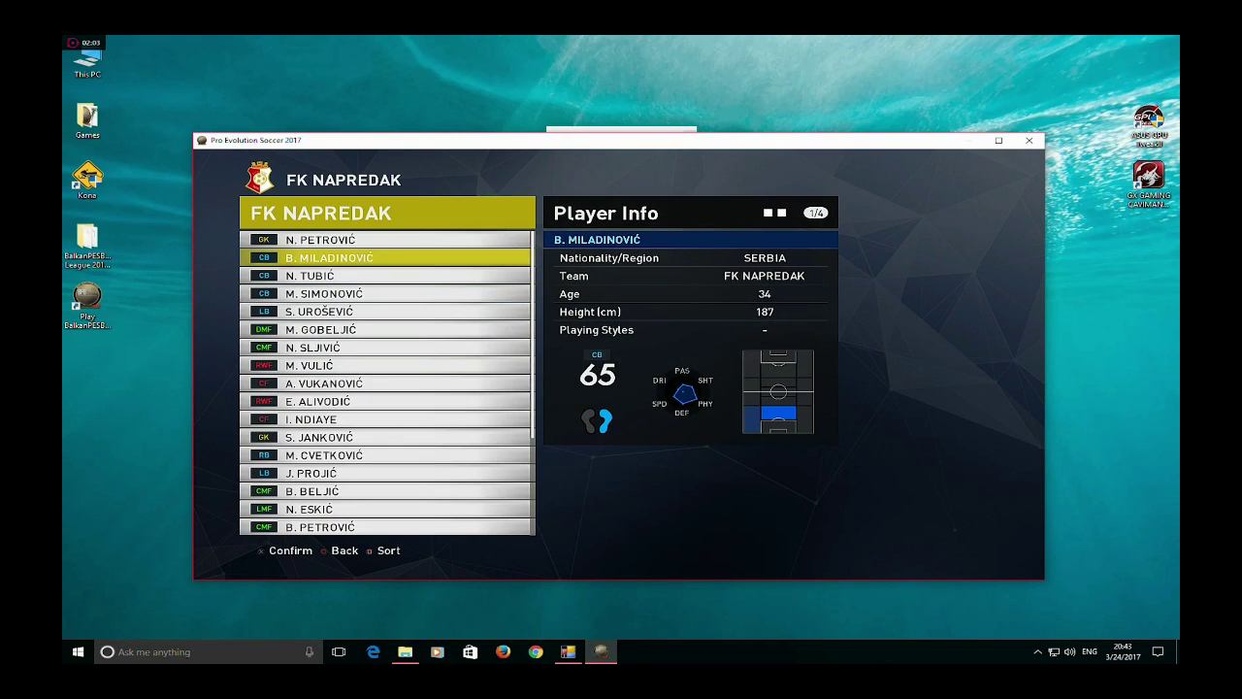
View the appearance of FK Napredak's first-listed centre-back and leave the squad
key(Return)
key(Down)
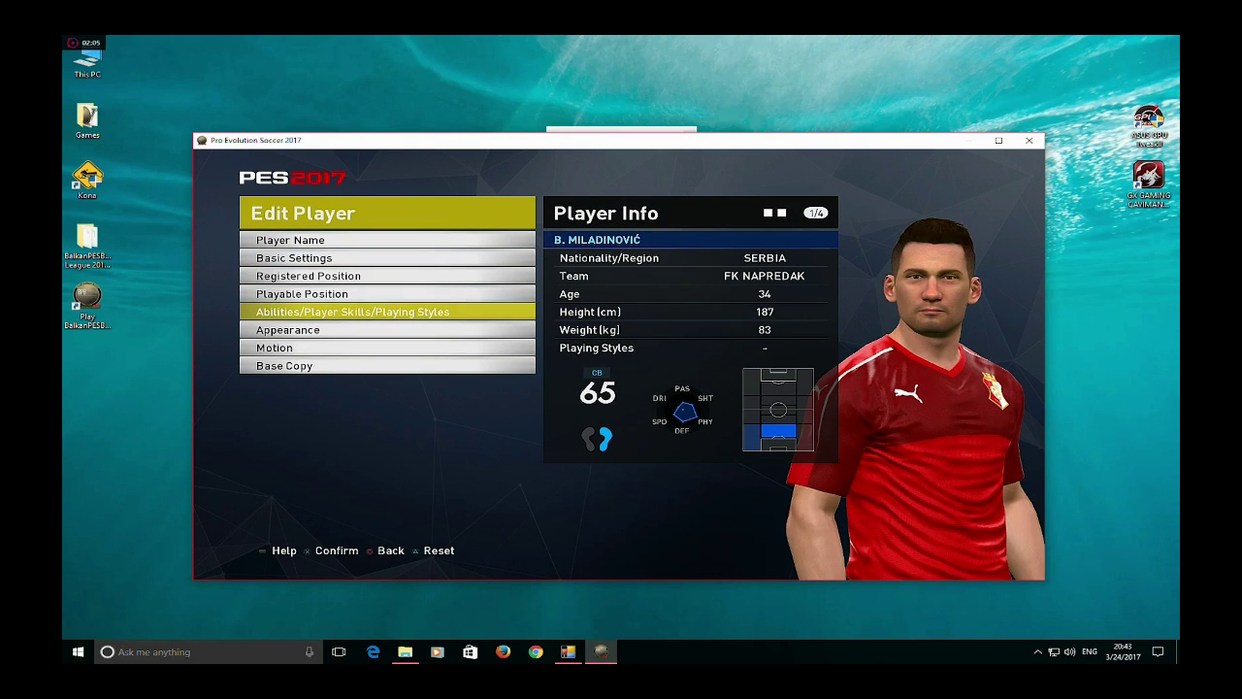
key(Return)
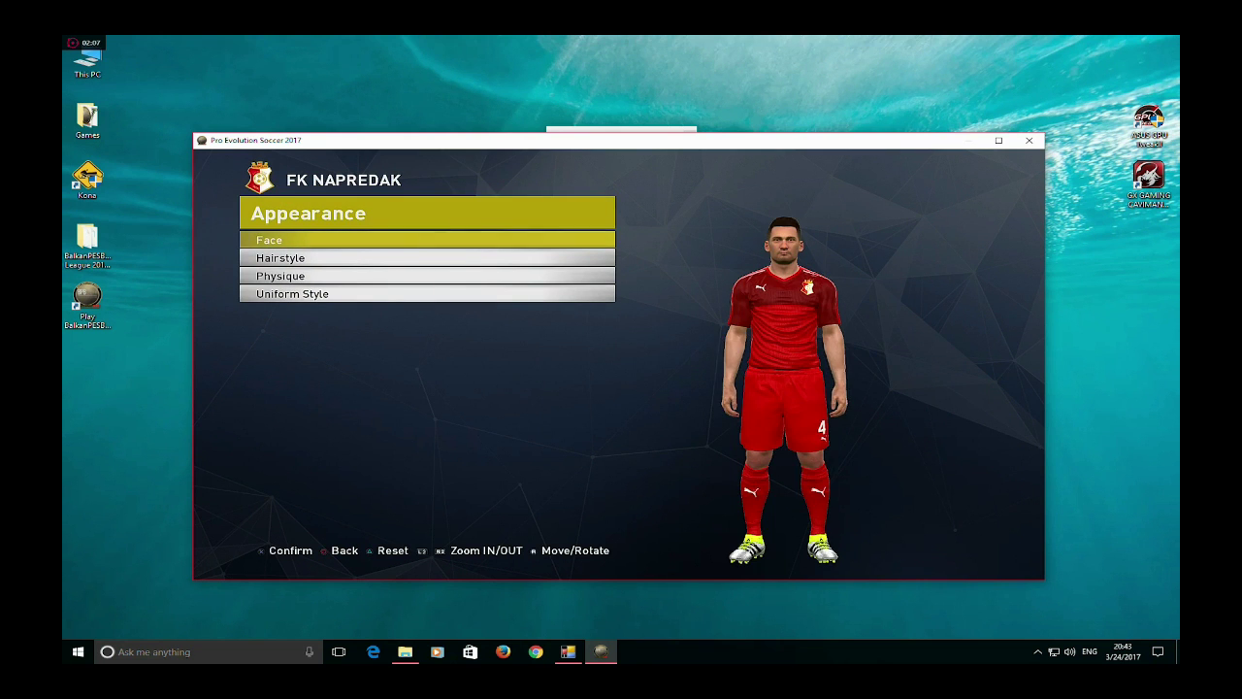
key(Escape)
key(Escape)
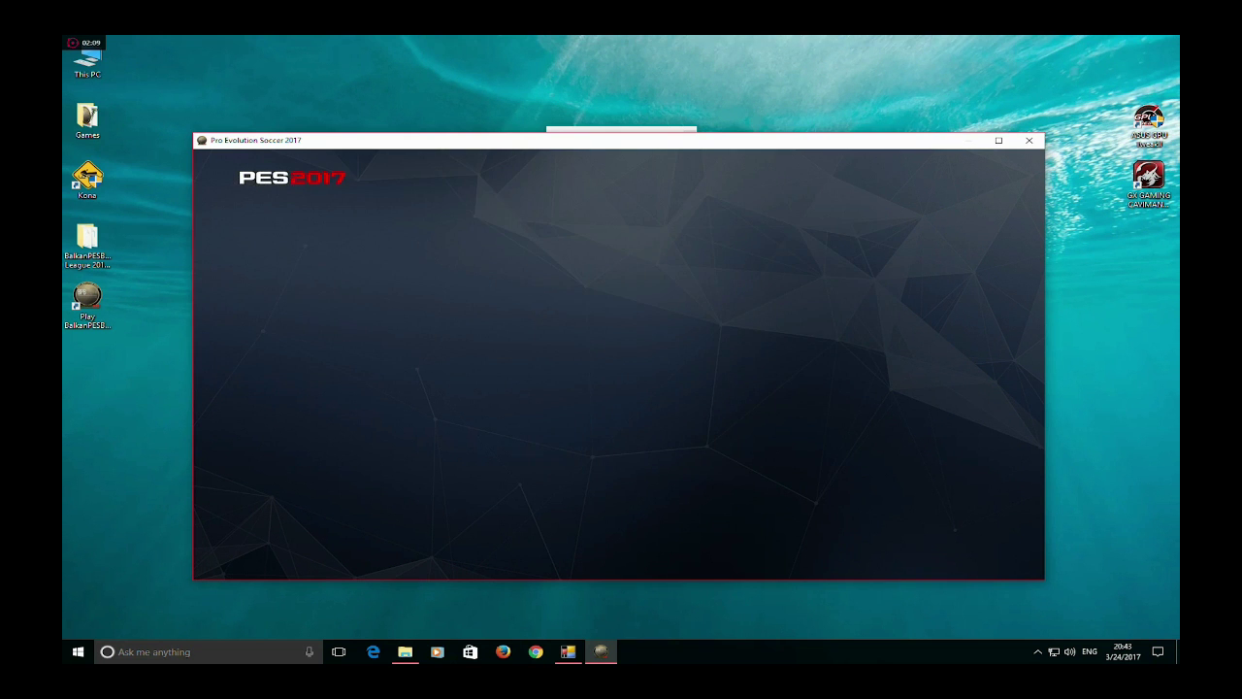
key(Escape)
Open the NK Osijek squad from the Balkan League teams
key(Down)
key(Down)
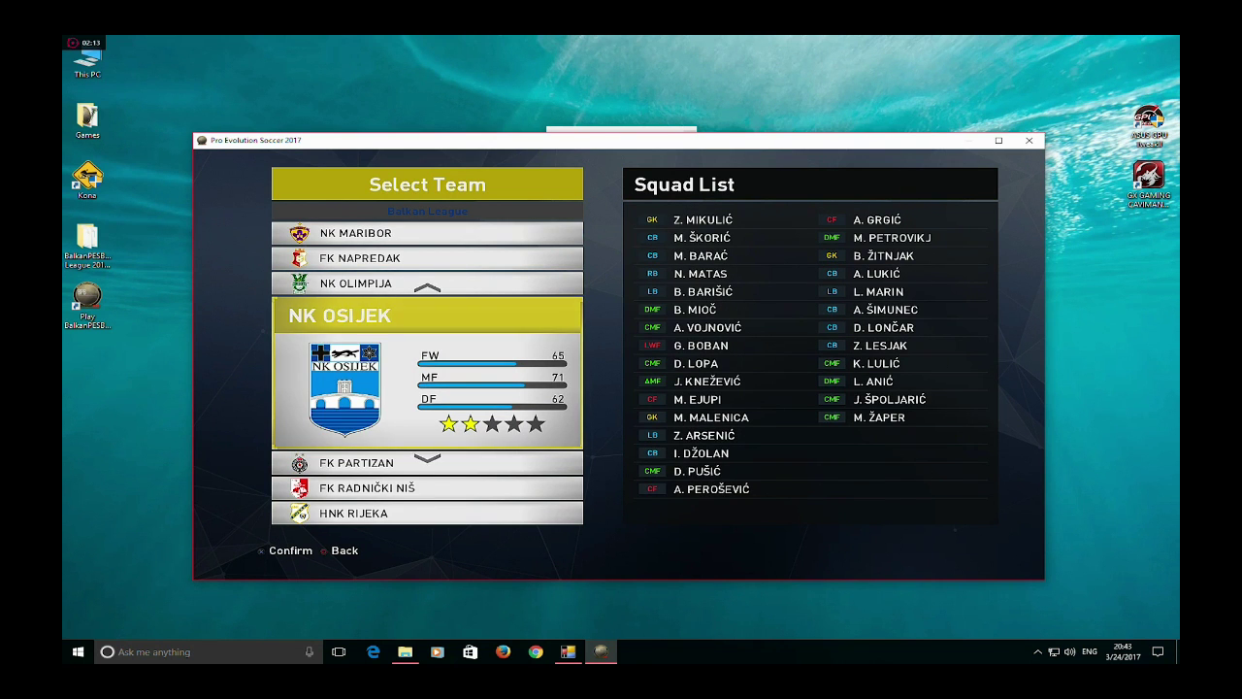
key(Return)
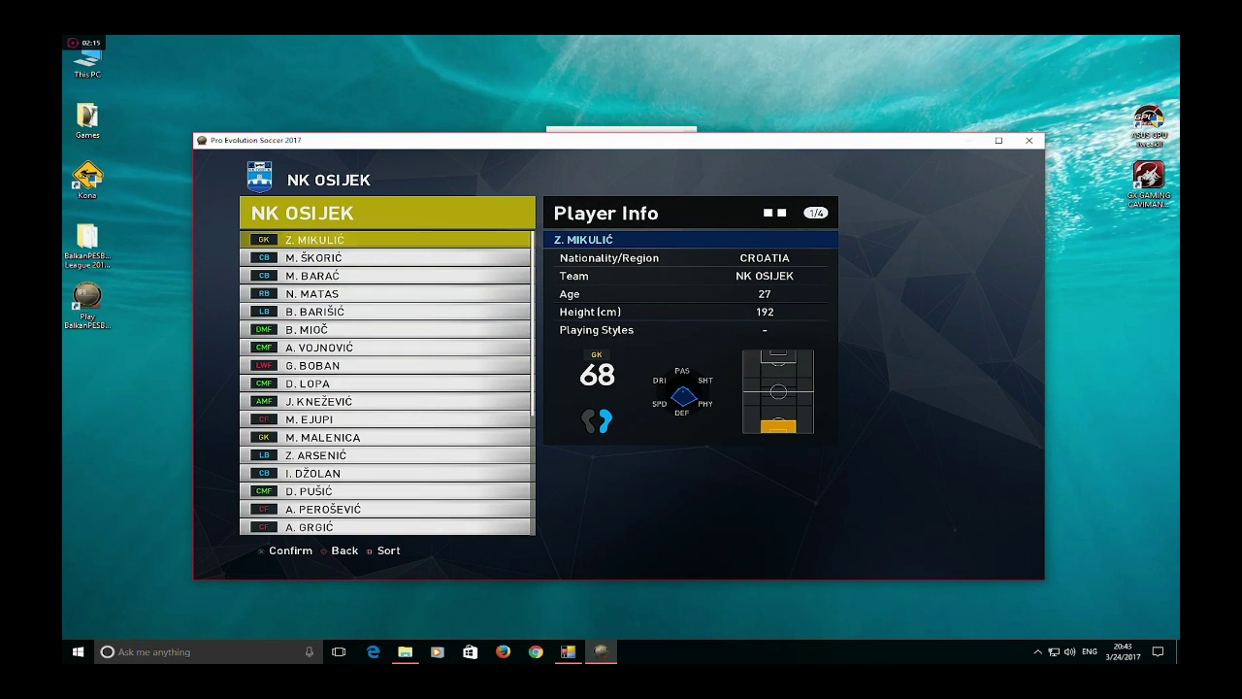
View the appearance of NK Osijek's second-listed centre-back and return to the squad
key(Down)
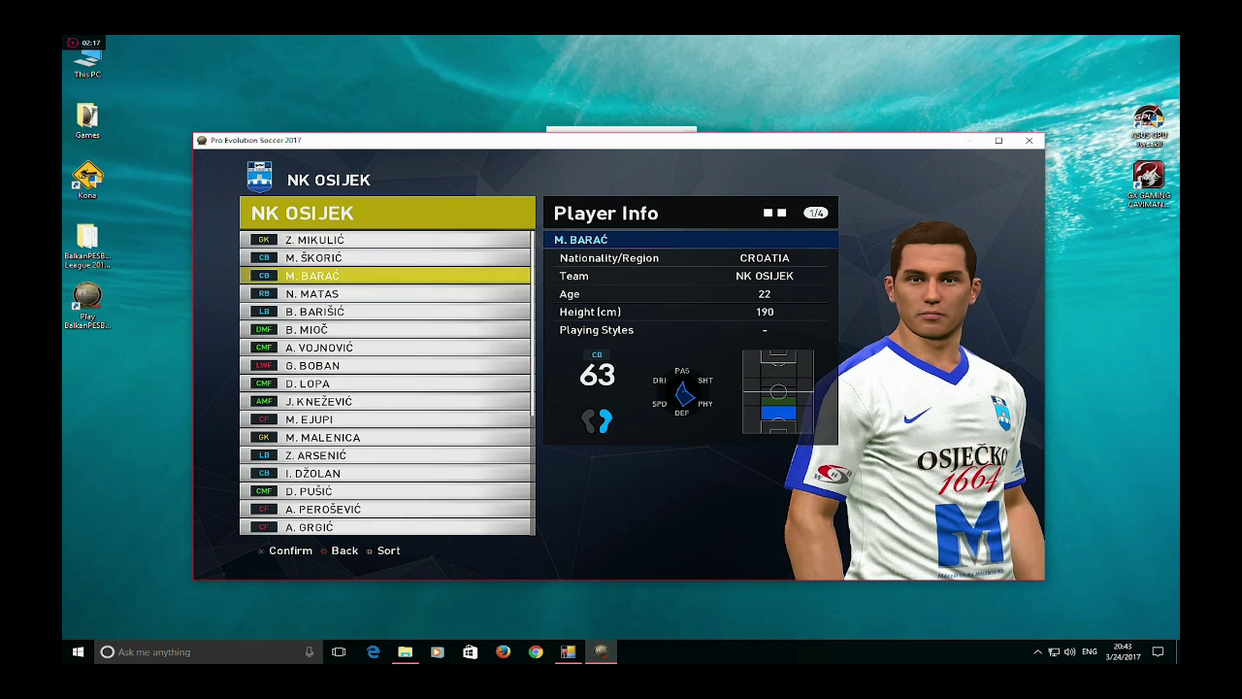
key(Escape)
key(Down)
key(Down)
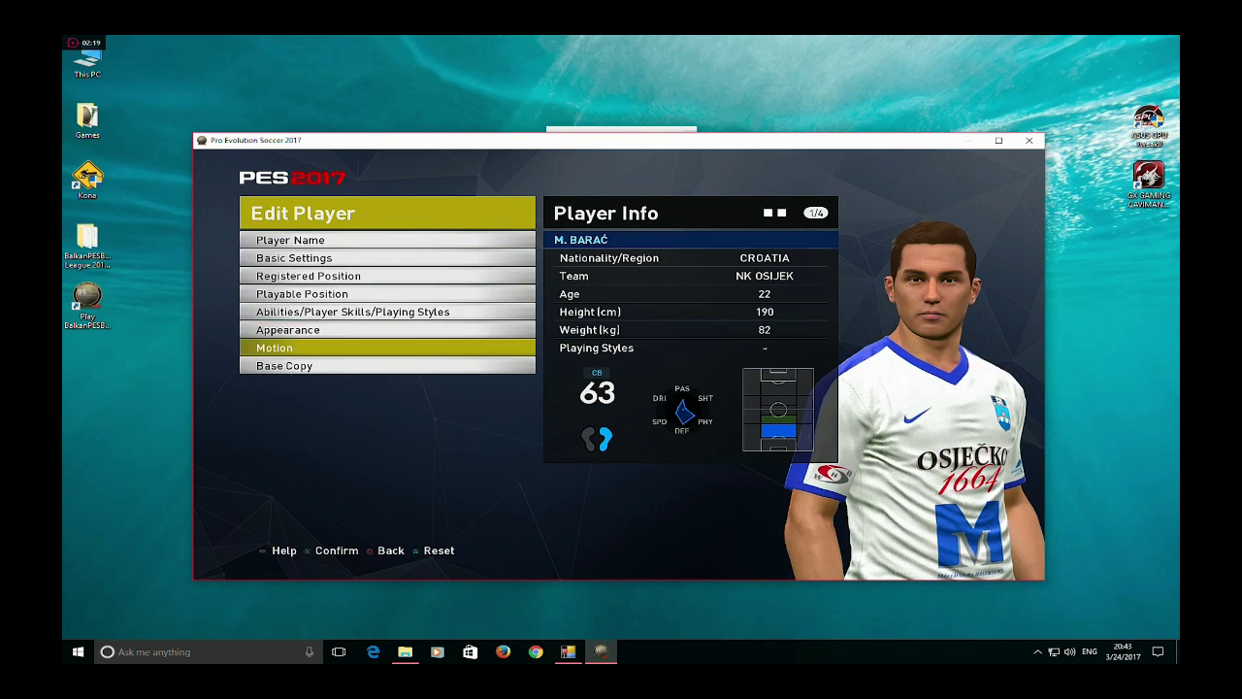
key(Return)
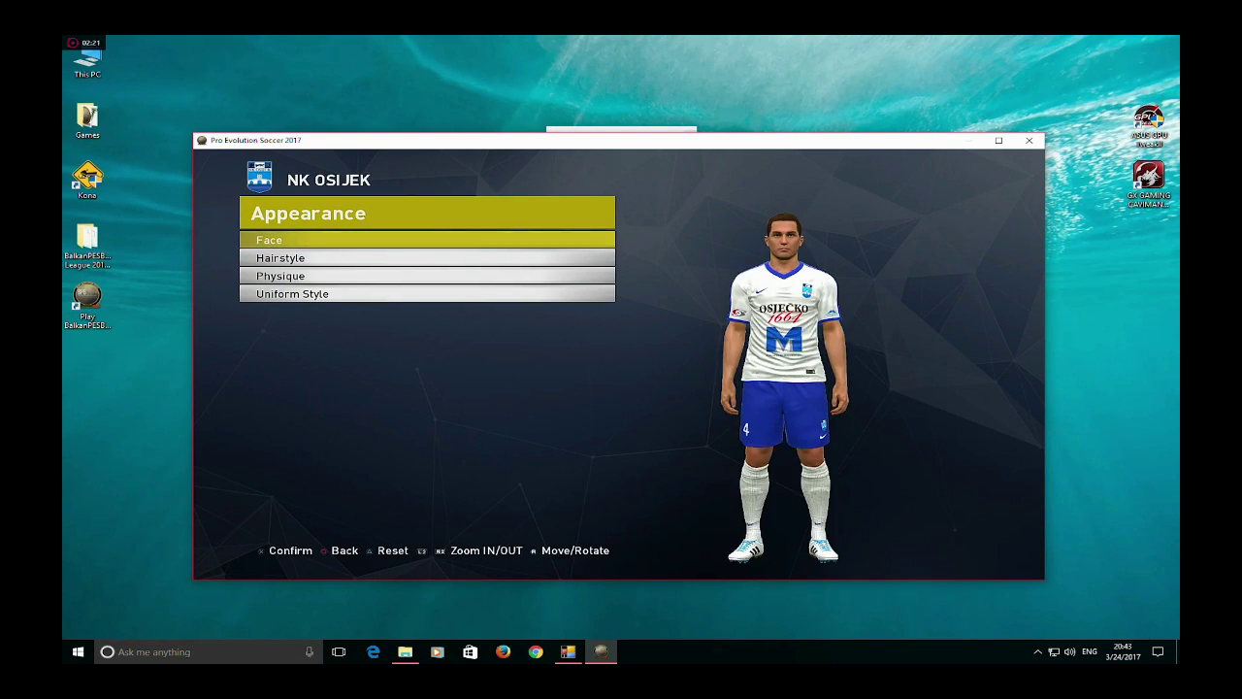
key(Escape)
key(Escape)
View the appearance of a reserve goalkeeper further down the NK Osijek squad and return to the list
key(Down)
key(Down)
key(Down)
key(Down)
key(Down)
key(Return)
key(Down)
key(Down)
key(Down)
key(Down)
key(Return)
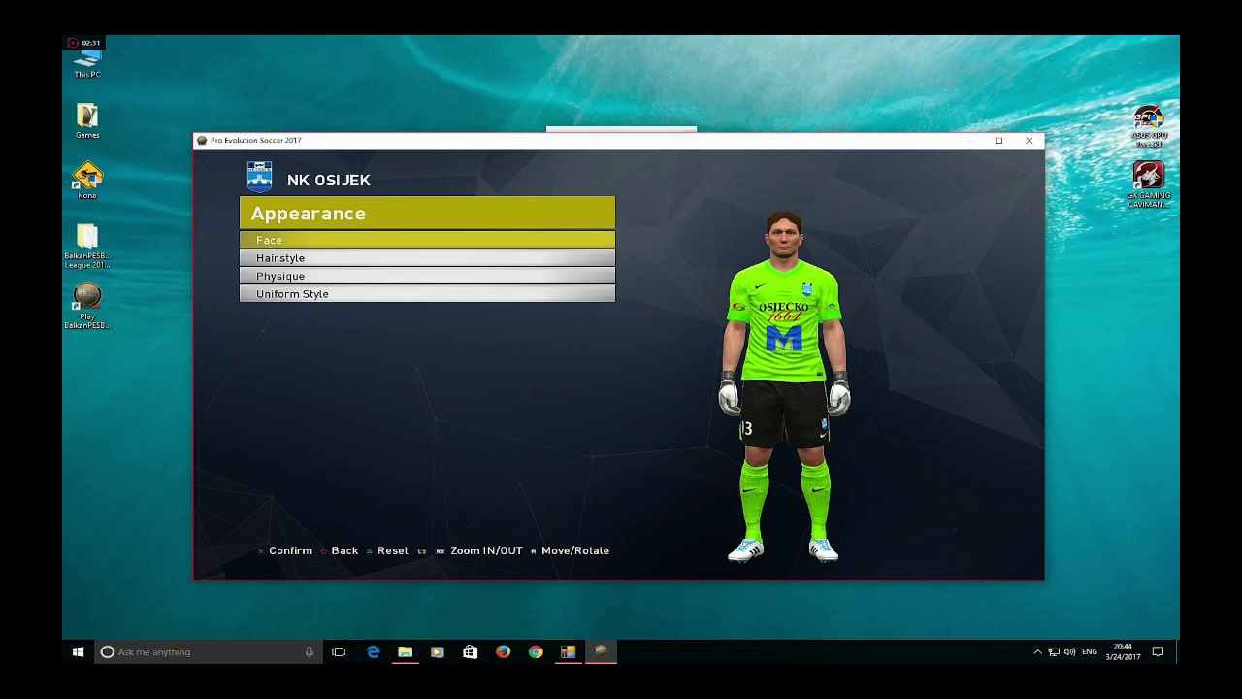
key(Escape)
key(Escape)
Leave the NK Osijek squad and open the HŠK Zrinjski squad from the Balkan League teams
key(Down)
key(Down)
key(Escape)
key(Down)
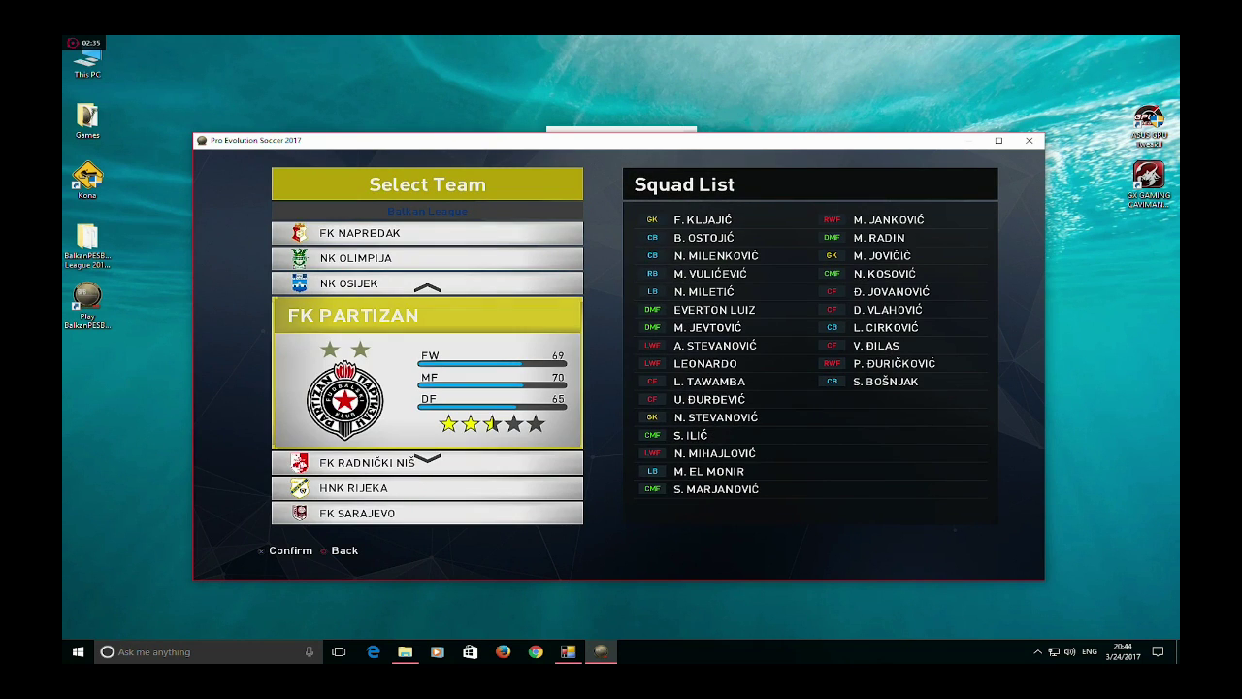
key(Down)
key(Down)
key(Down)
key(Down)
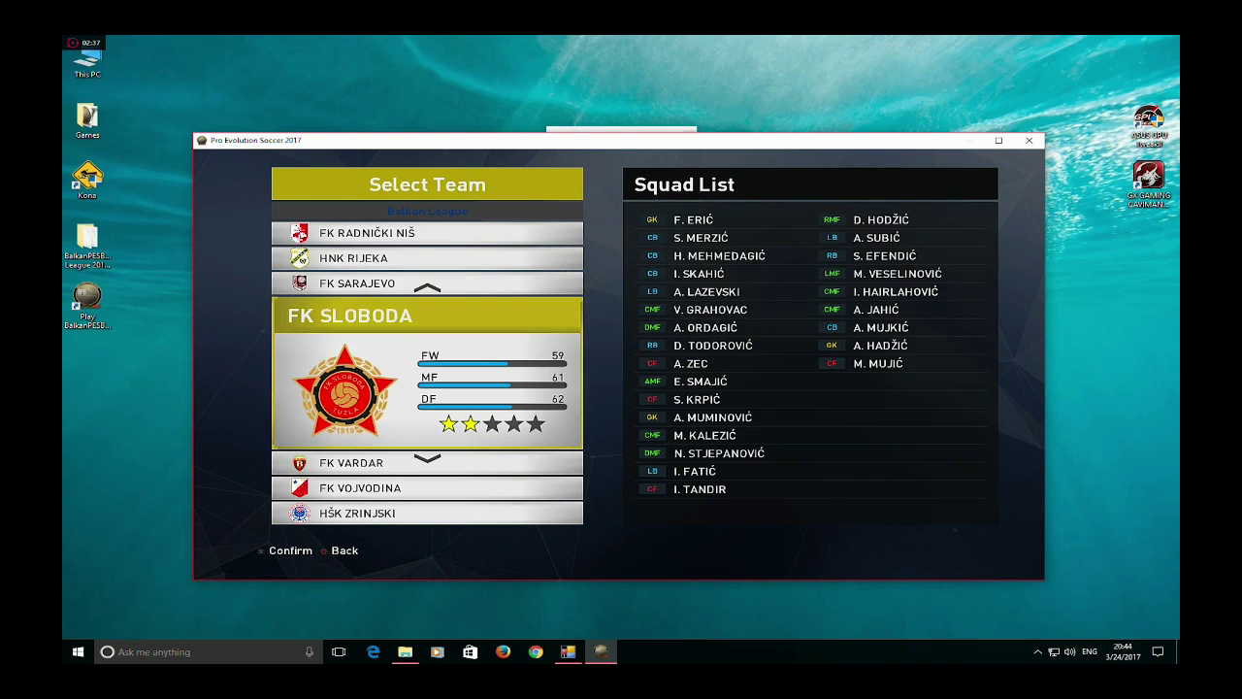
key(Down)
key(Down)
key(Down)
key(Return)
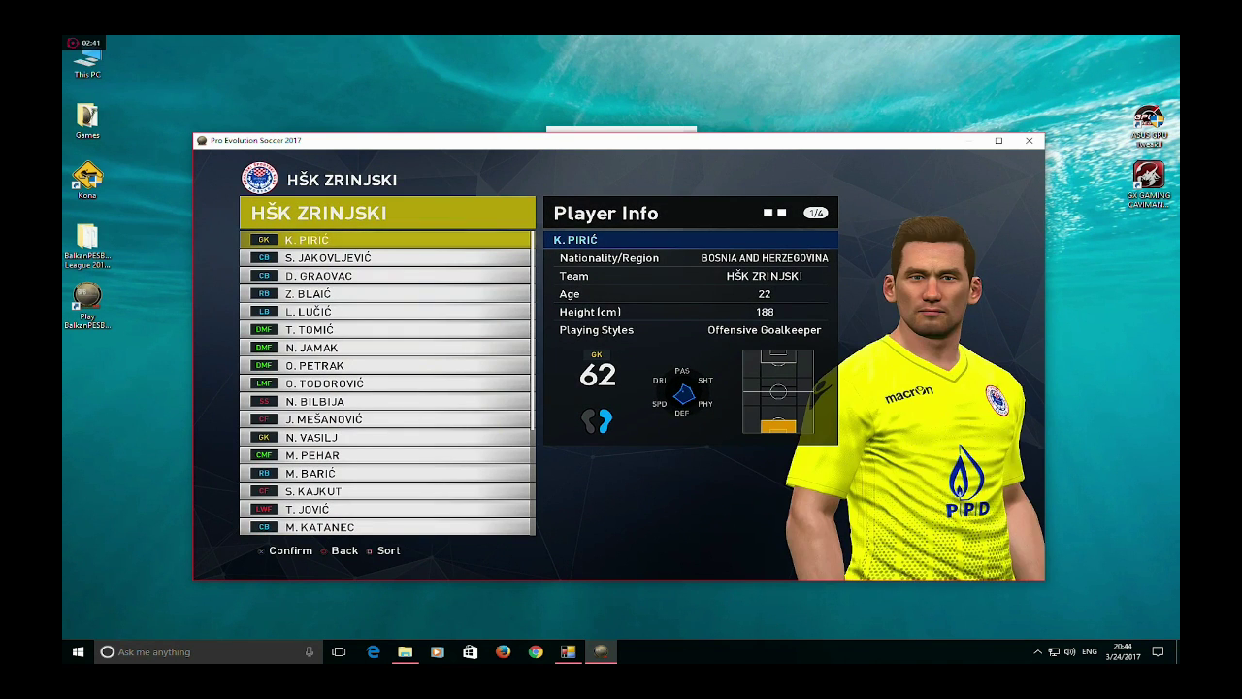
View the appearance of HŠK Zrinjski's first-listed goalkeeper and return to the squad
key(Return)
key(Down)
key(Down)
key(Down)
key(Down)
key(Down)
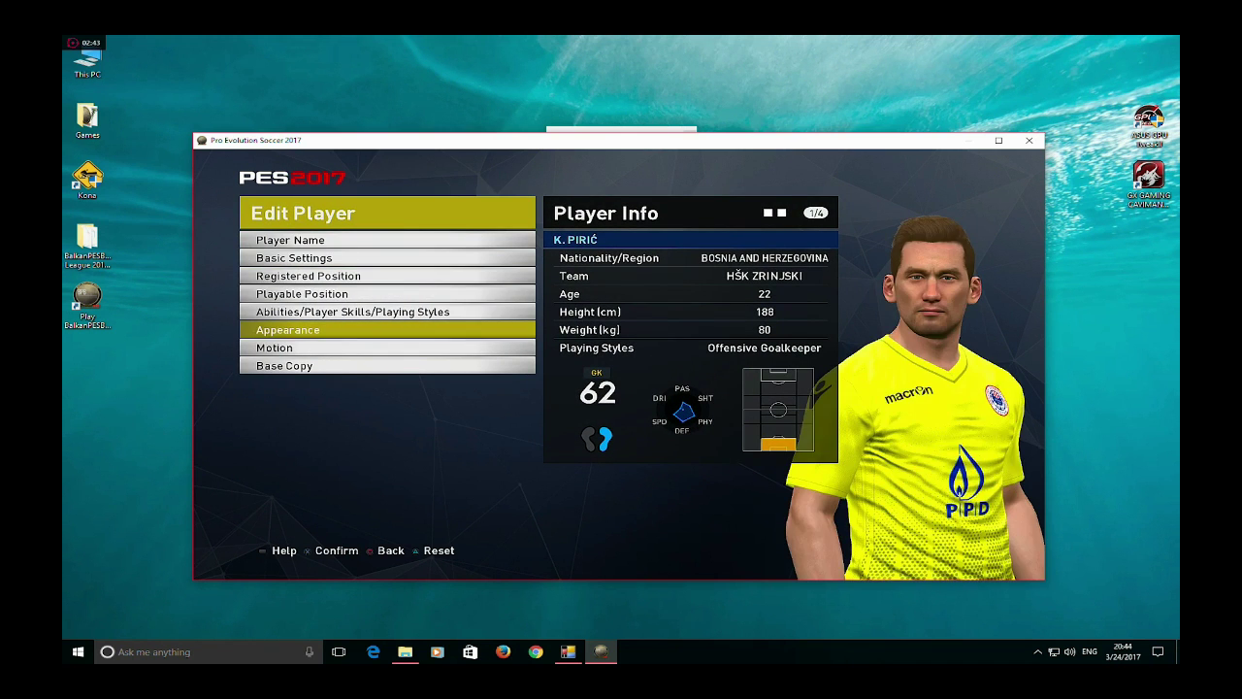
key(Return)
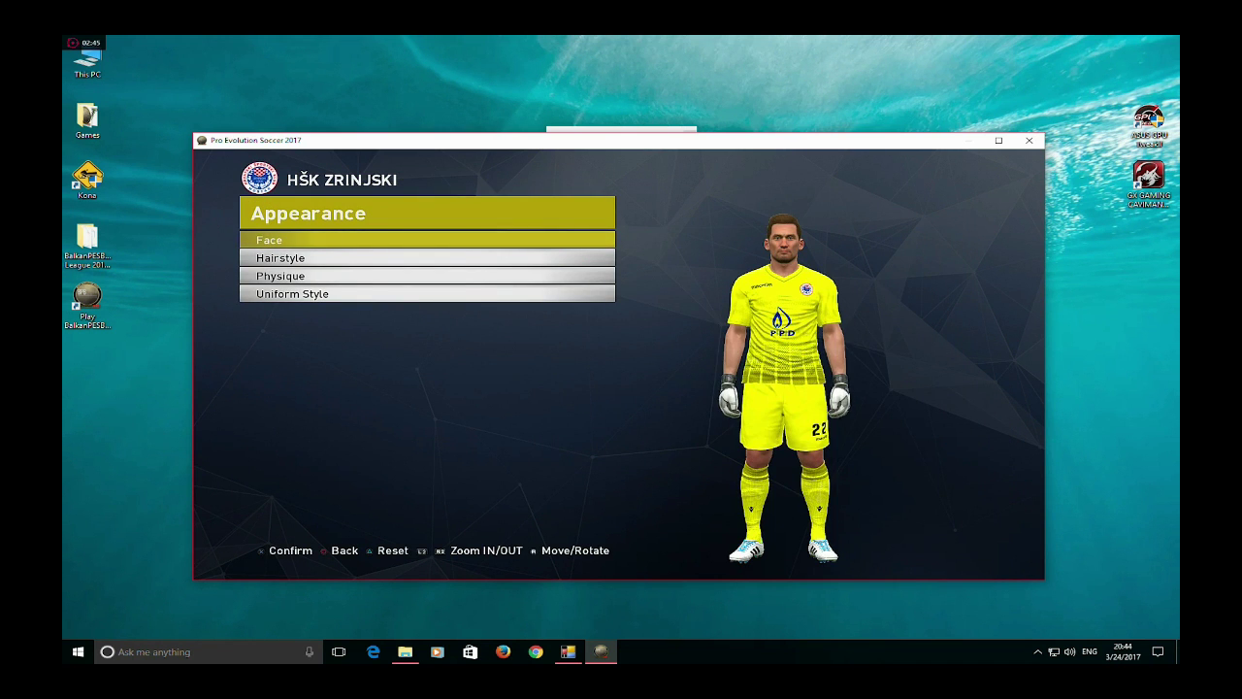
key(Escape)
key(Escape)
View the appearance of HŠK Zrinjski's second striker in the squad list
key(Down)
key(Down)
key(Down)
key(Down)
key(Down)
key(Down)
key(Down)
key(Down)
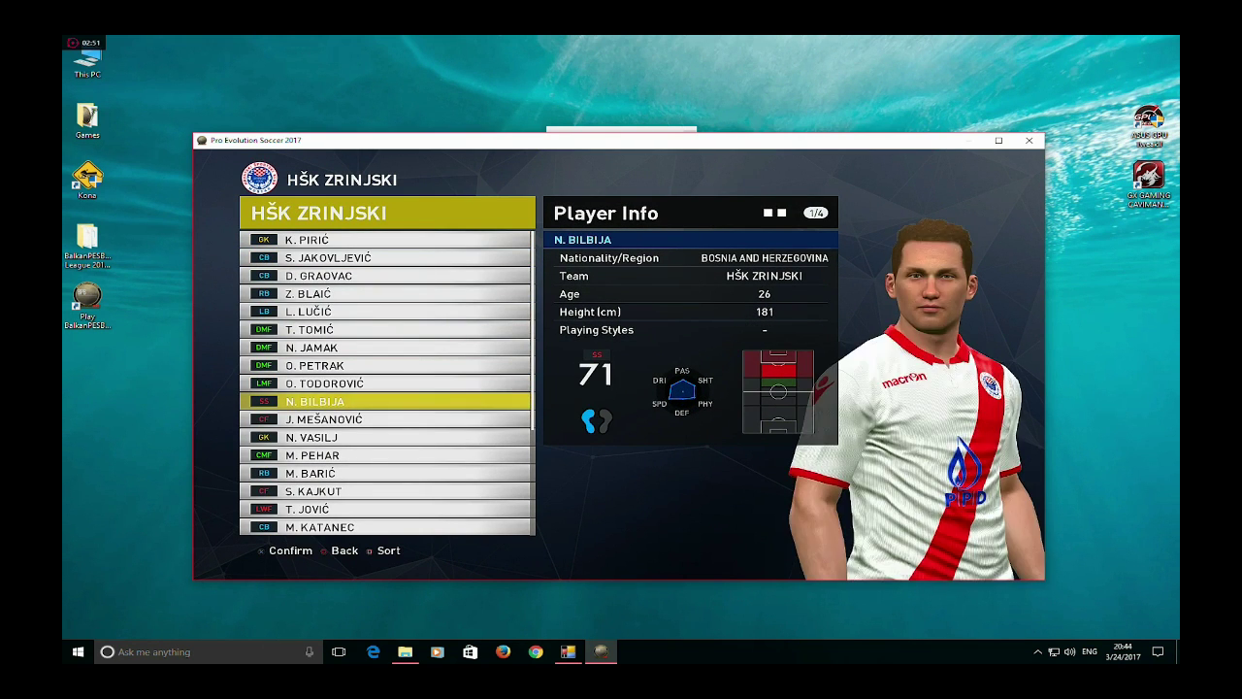
key(Return)
key(Down)
key(Down)
key(Down)
key(Down)
key(Down)
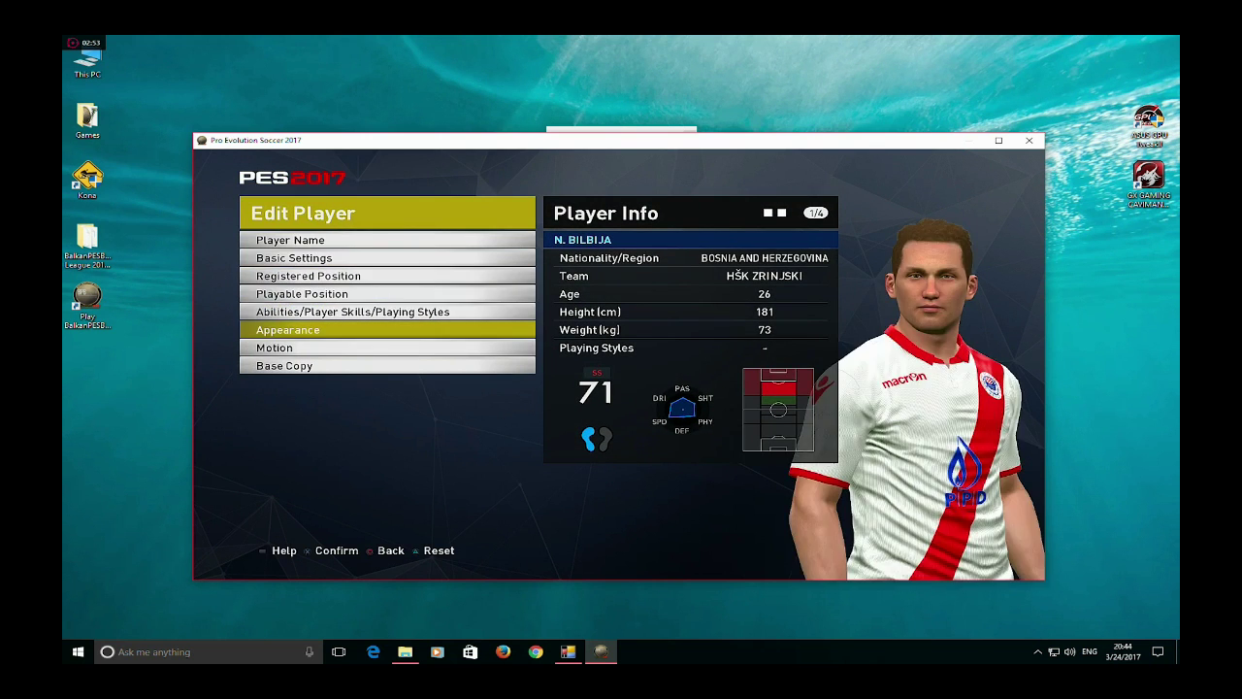
key(Return)
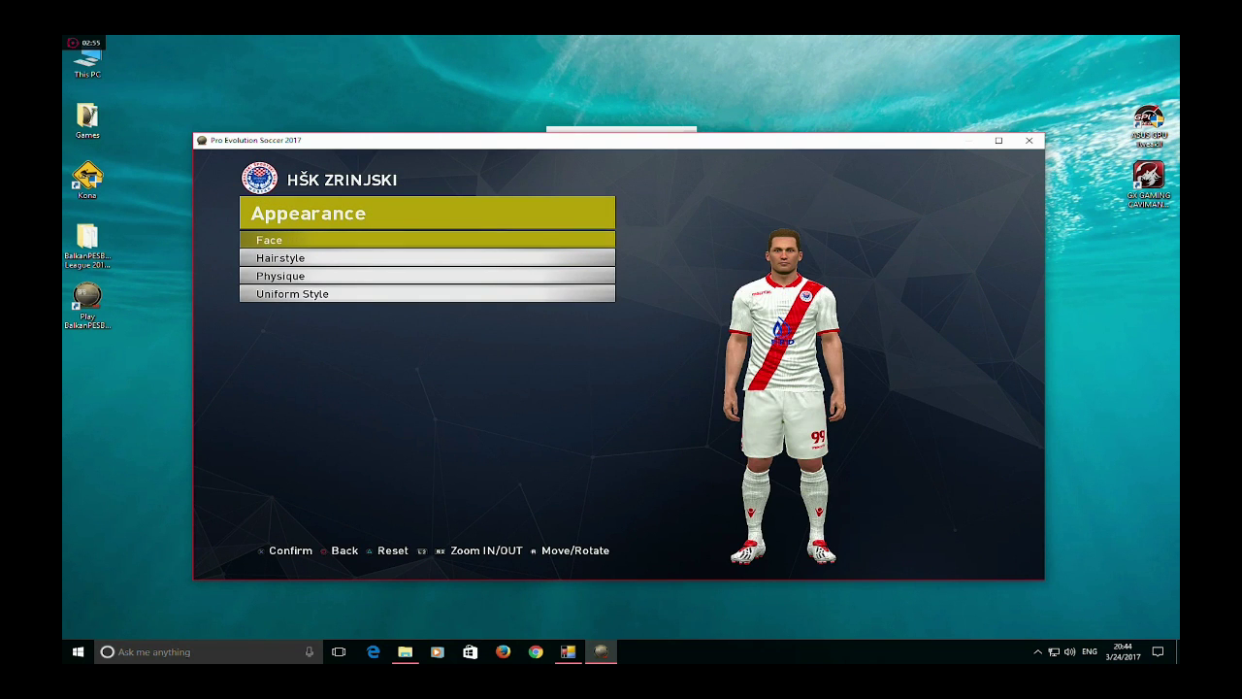
Leave the HŠK Zrinjski squad and exit edit mode to the main menu
key(Escape)
key(Escape)
key(Escape)
key(Escape)
key(Escape)
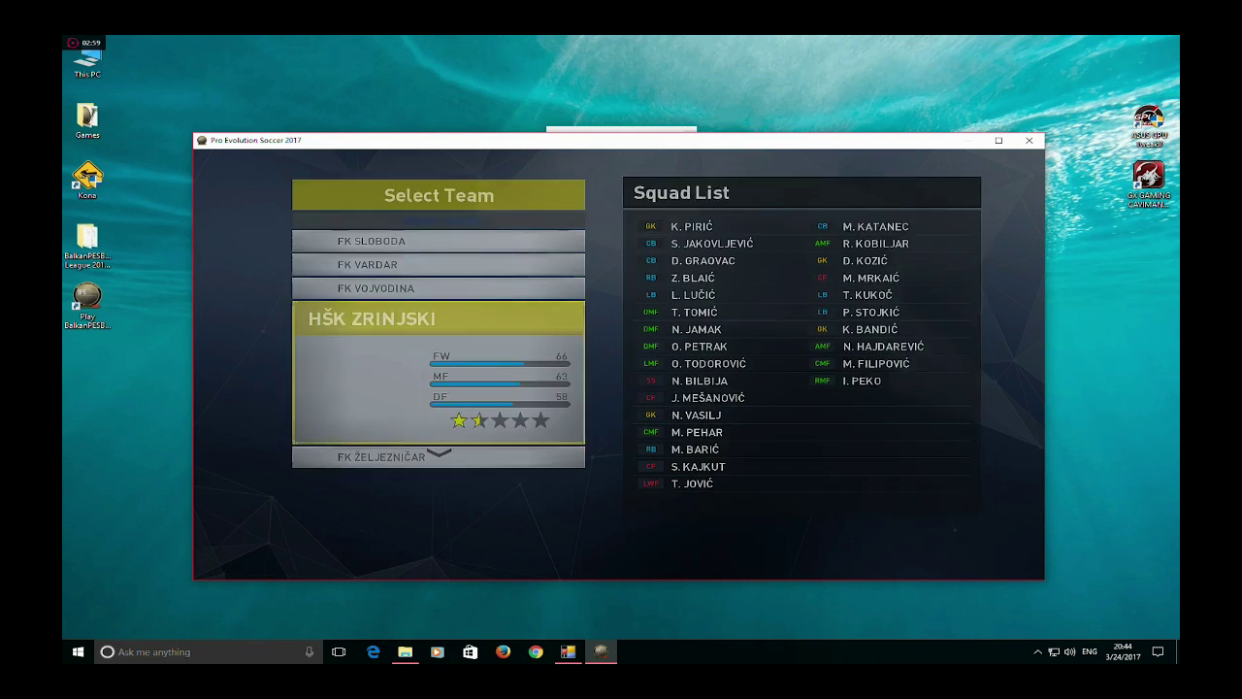
key(Escape)
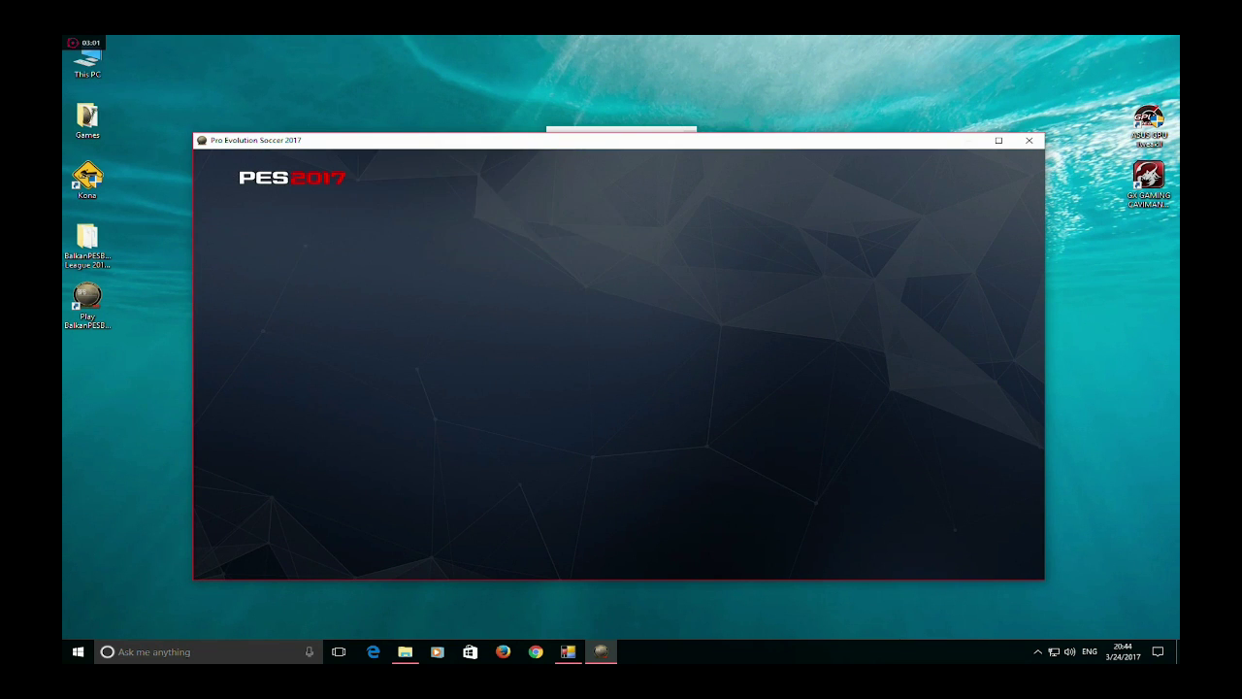
key(Escape)
key(Left)
key(Return)
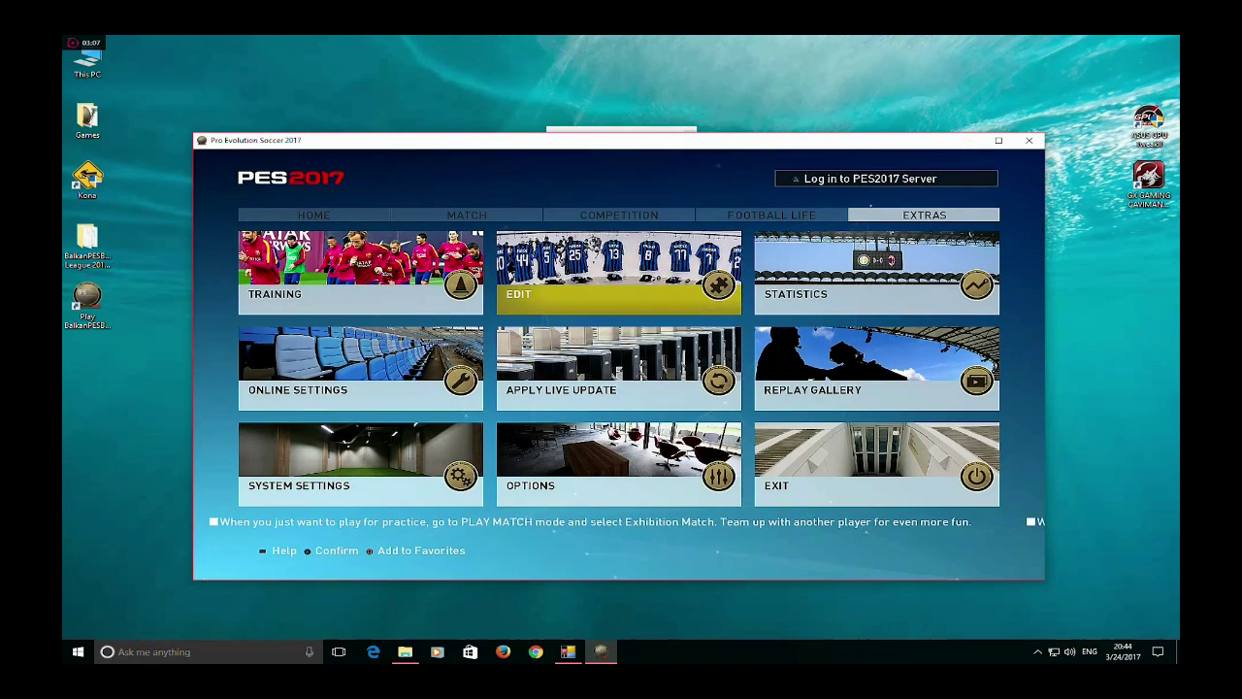
Start setting up an Exhibition Match and dismiss the network settings message
key(e)
key(Right)
key(Right)
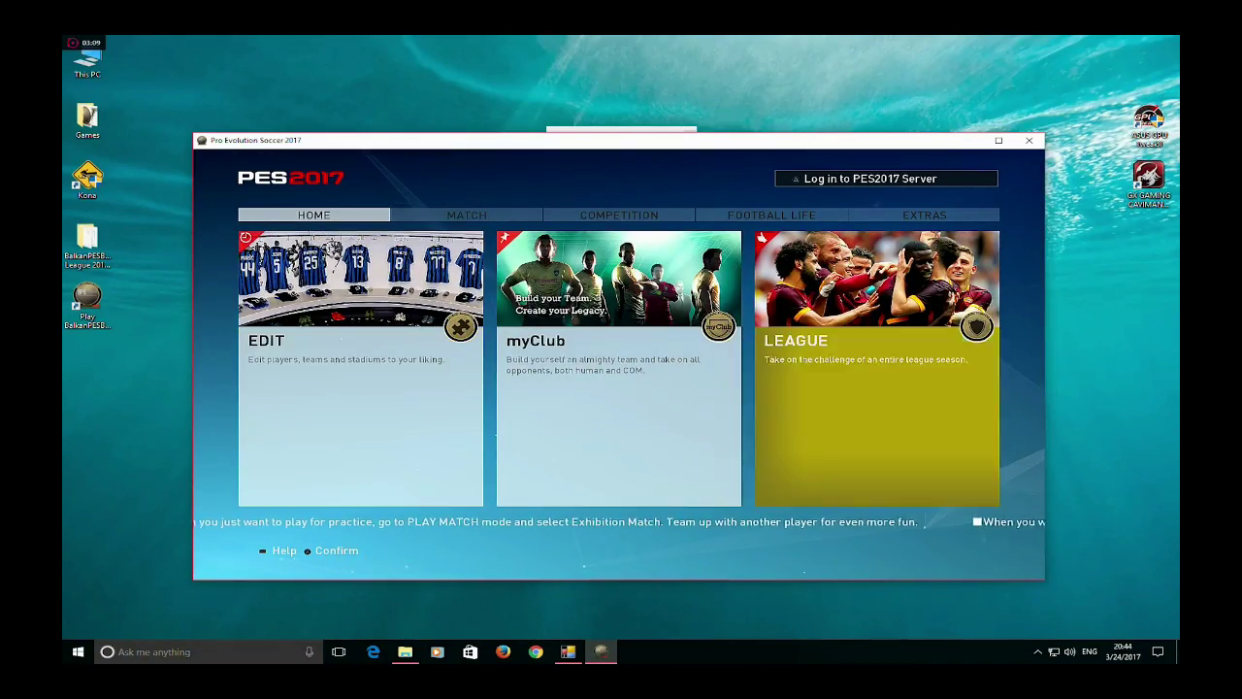
key(e)
key(Return)
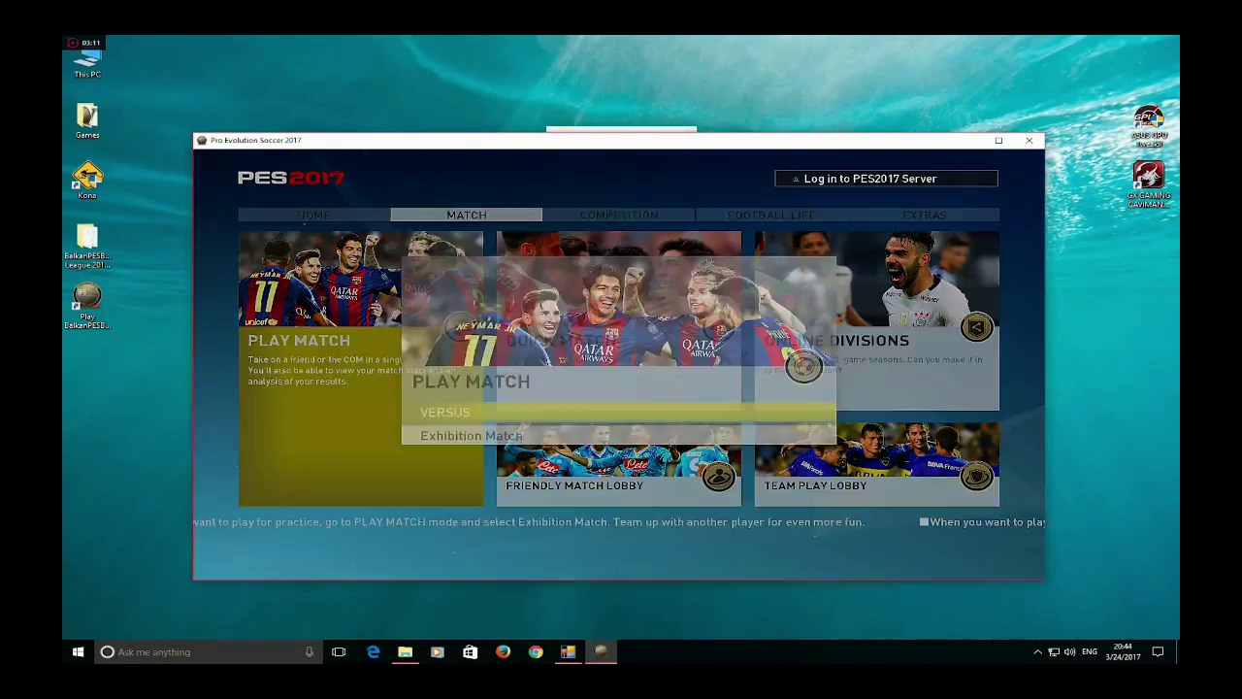
key(Down)
key(Return)
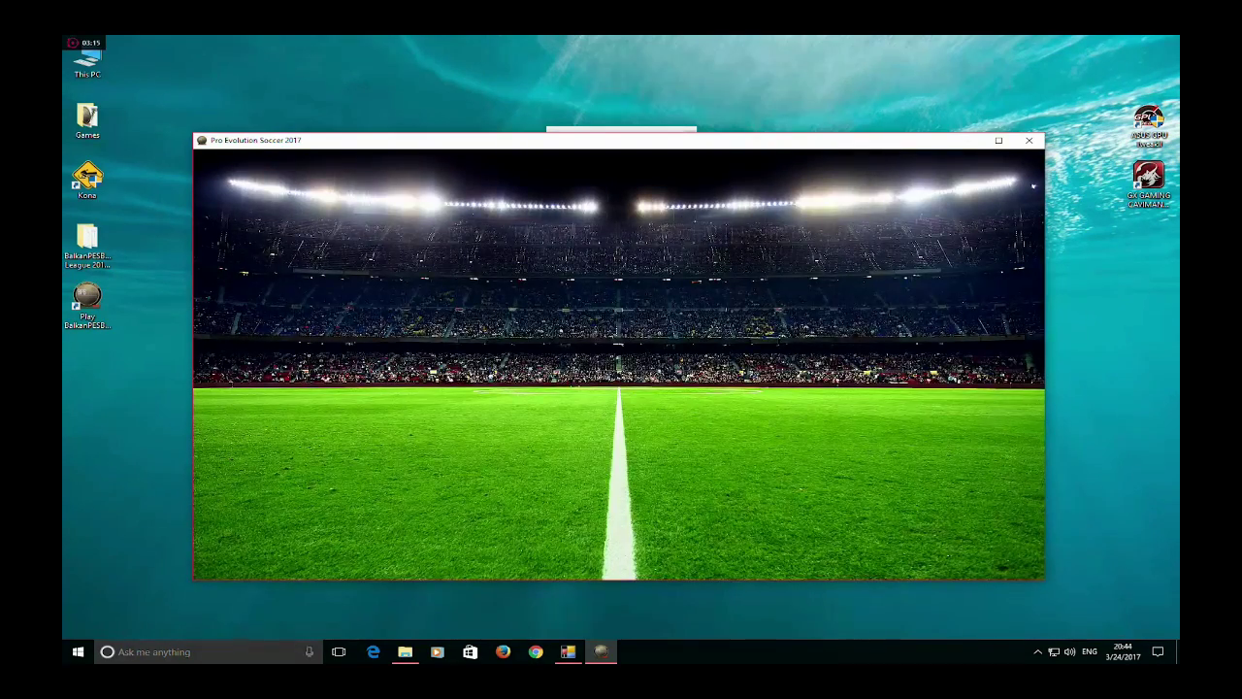
key(Return)
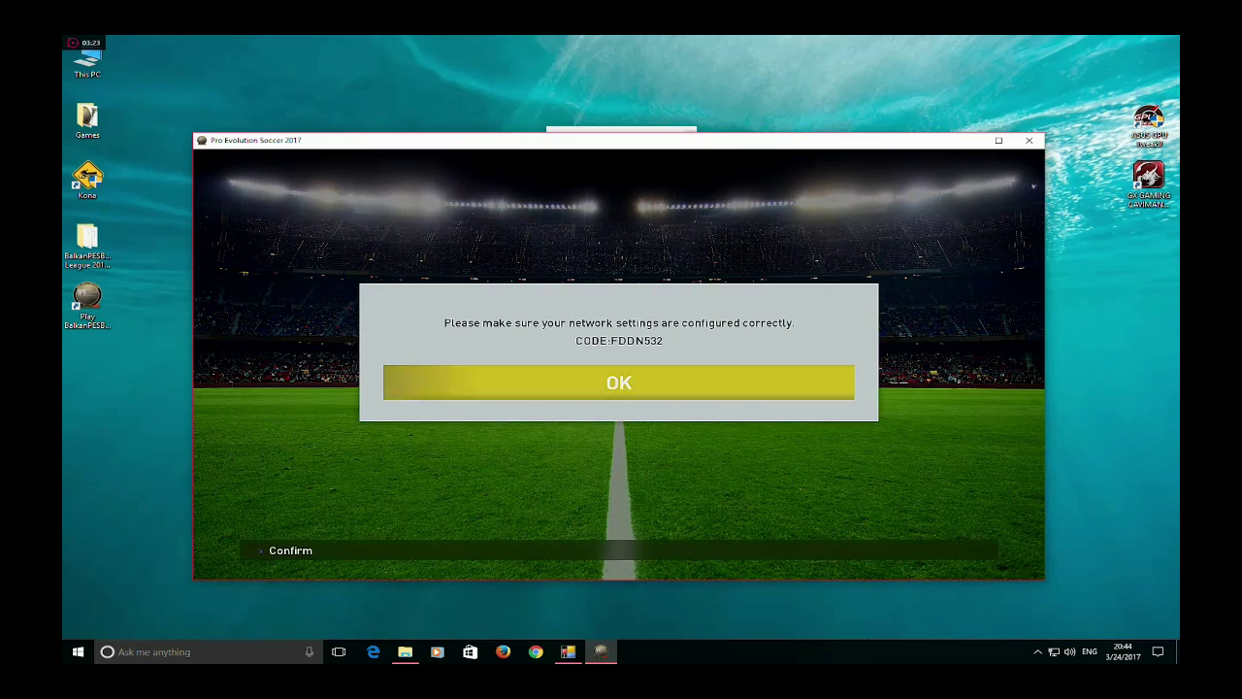
key(Return)
key(Return)
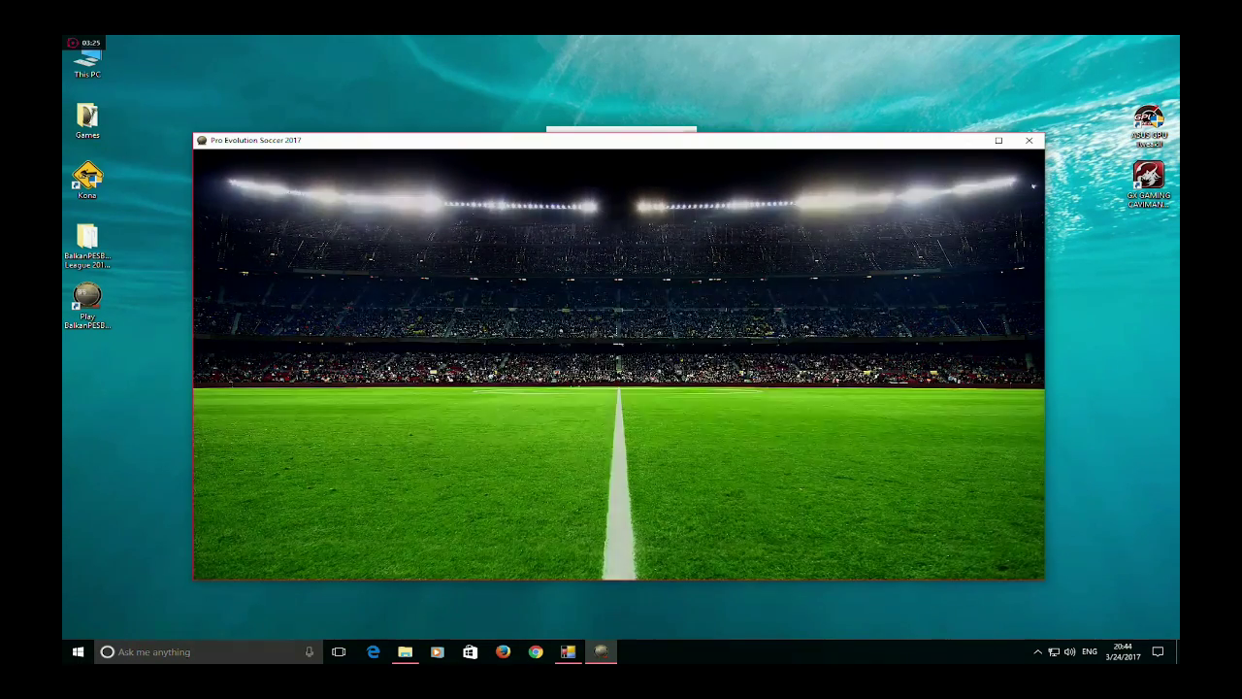
Choose NK Osijek from the Balkan League as the home team
key(Return)
key(Down)
key(Down)
key(Down)
key(Down)
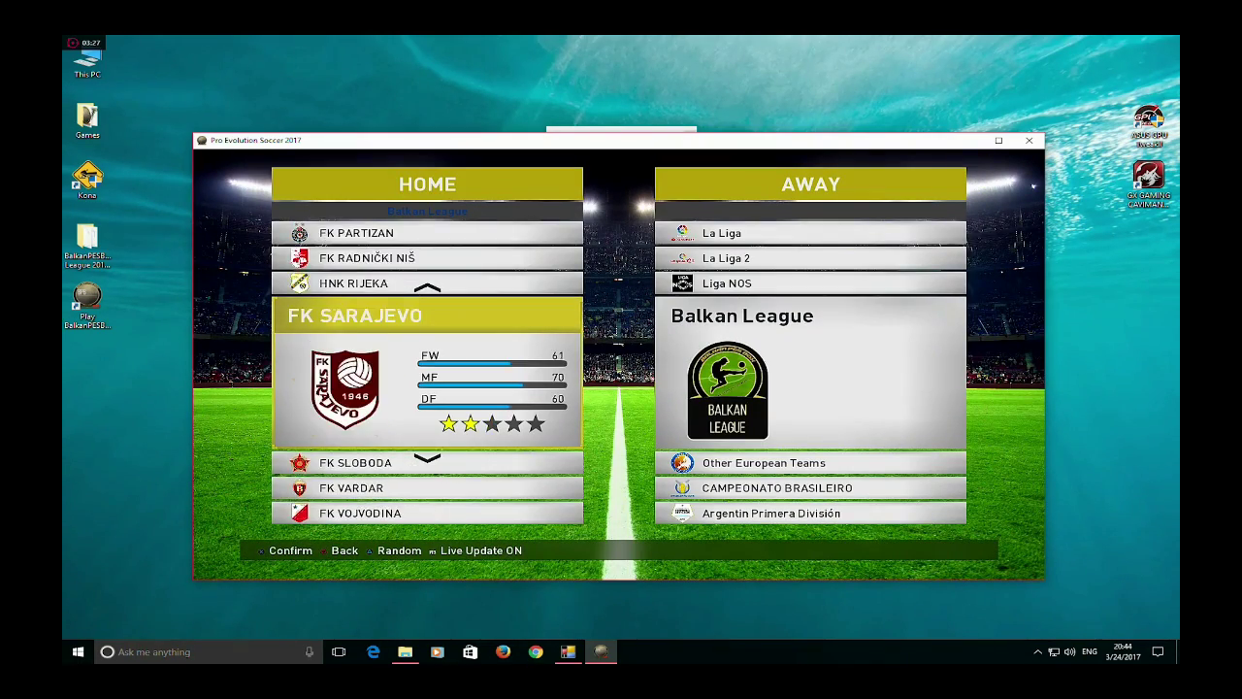
key(Up)
key(Up)
key(Up)
key(Up)
key(Up)
key(Up)
key(Up)
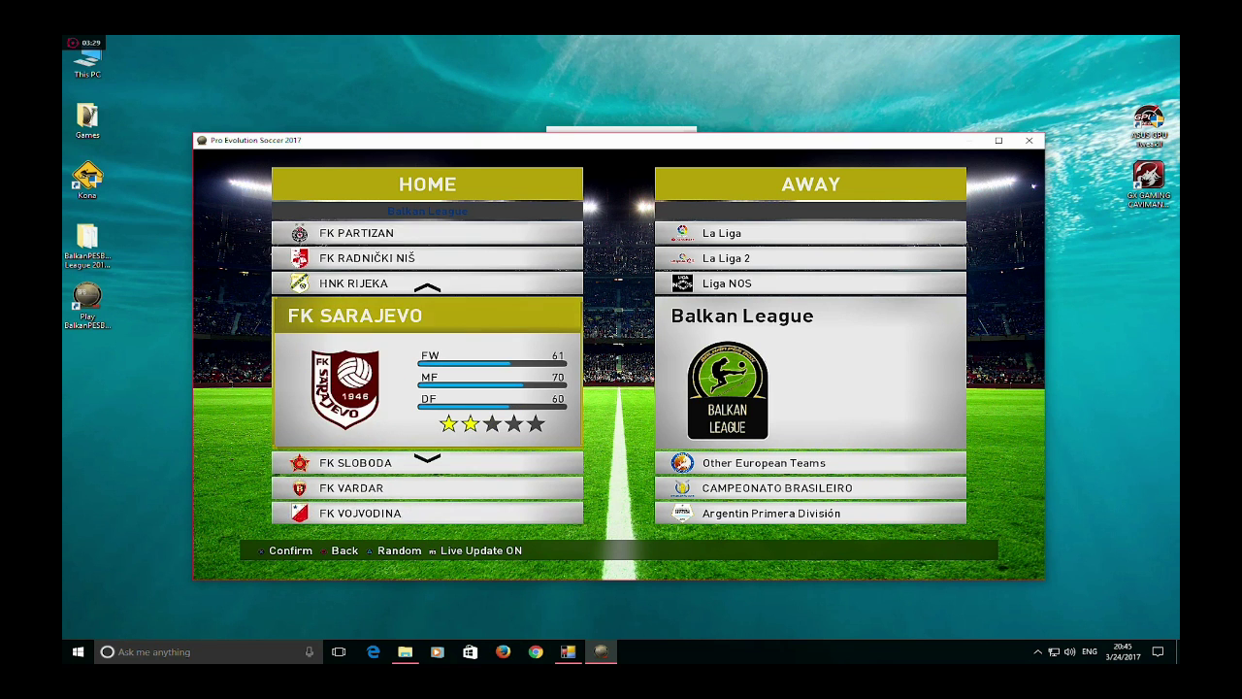
key(Return)
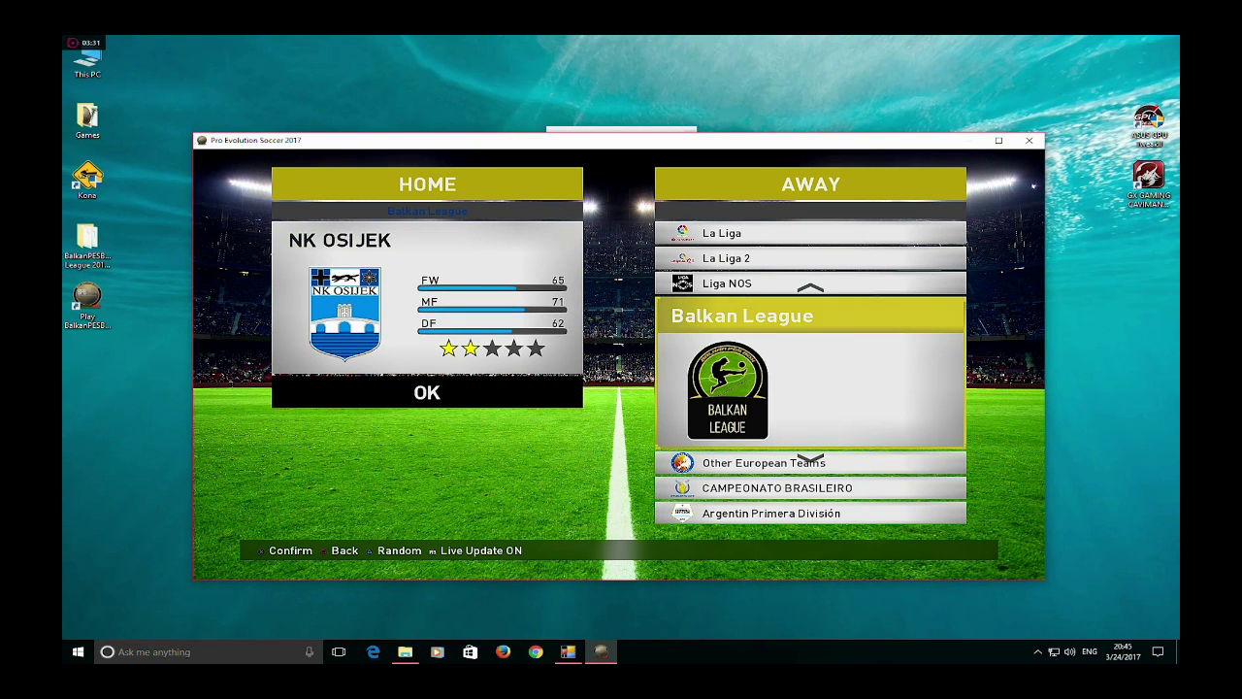
Choose FC Koper from the Balkan League as the away team
key(Return)
key(Up)
key(Up)
key(Up)
key(Up)
key(Up)
key(Up)
key(Up)
key(Up)
key(Up)
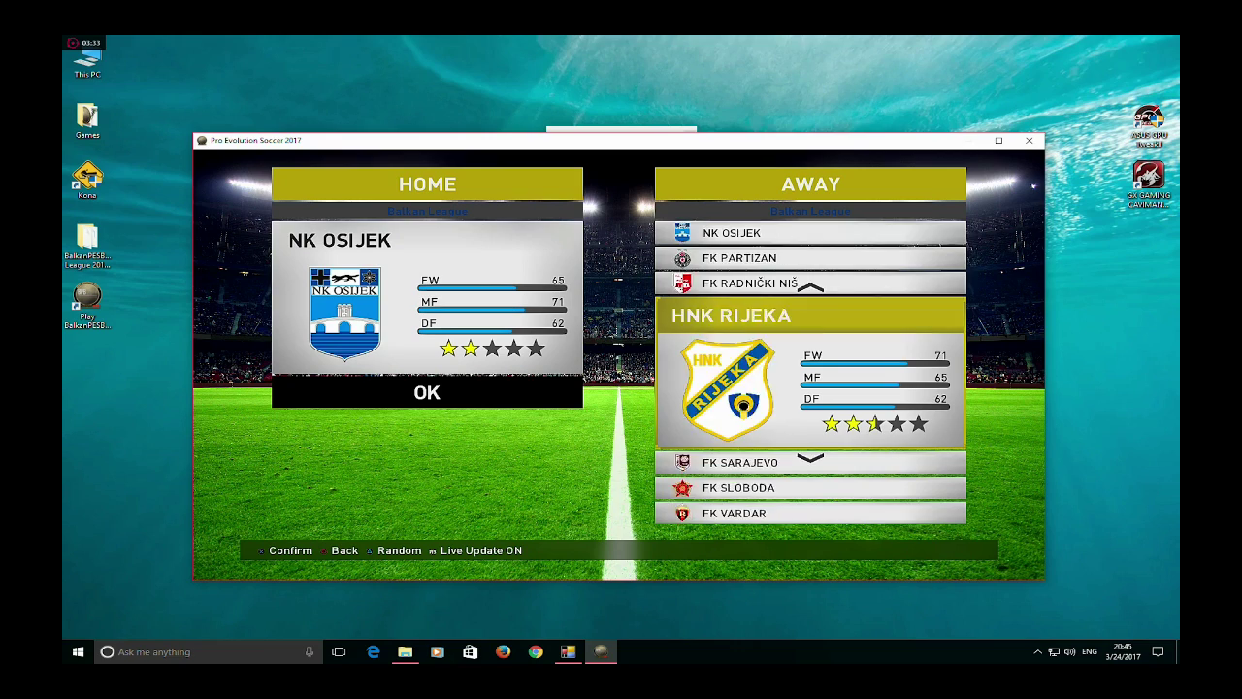
key(Up)
key(Up)
key(Up)
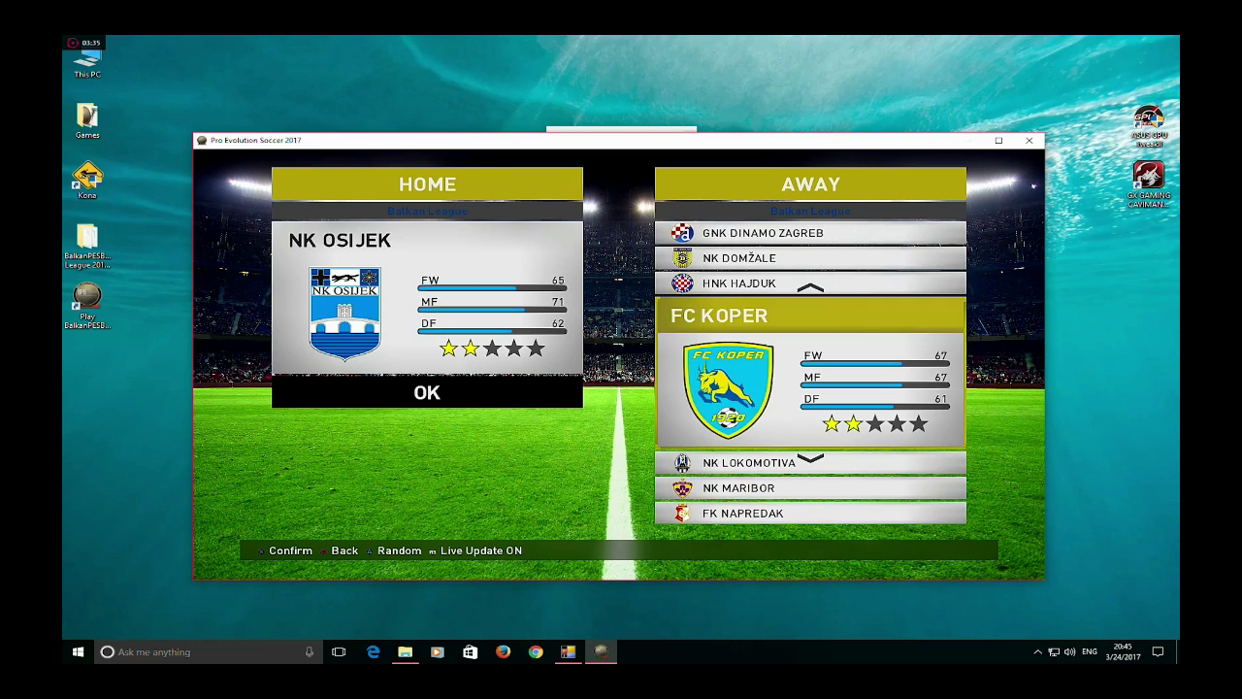
key(Return)
View the game plan with the NK Osijek and FC Koper lineups and return to the match setup
key(Right)
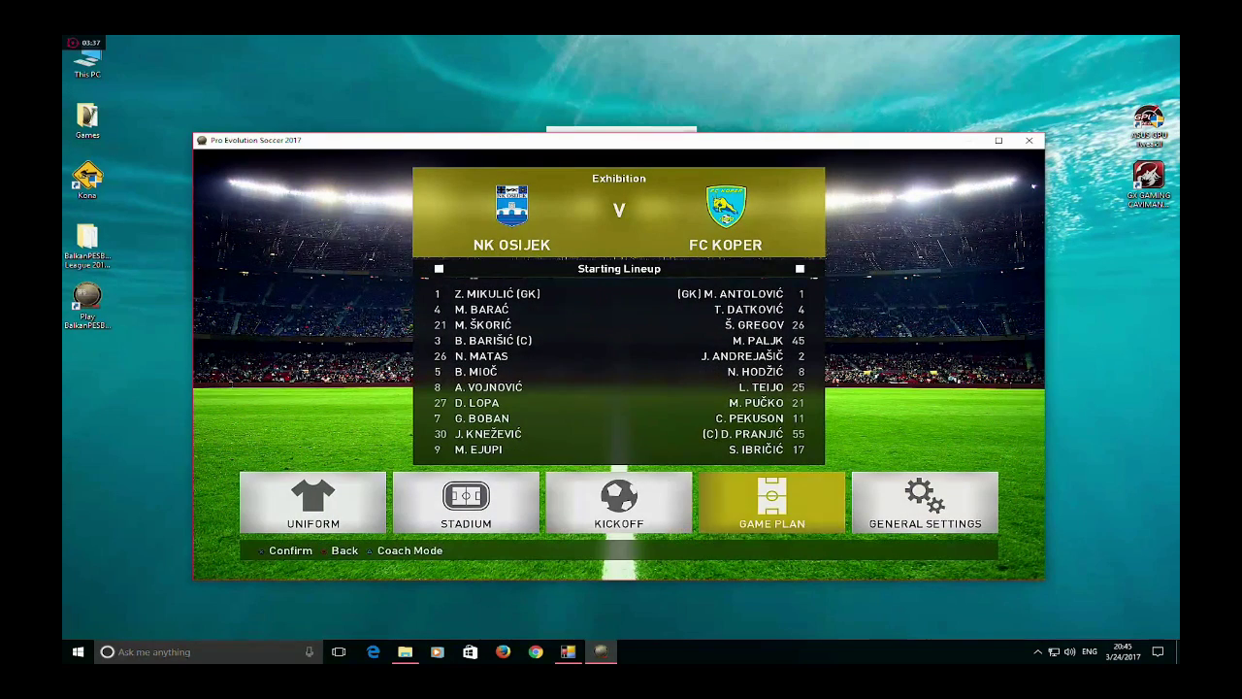
key(Return)
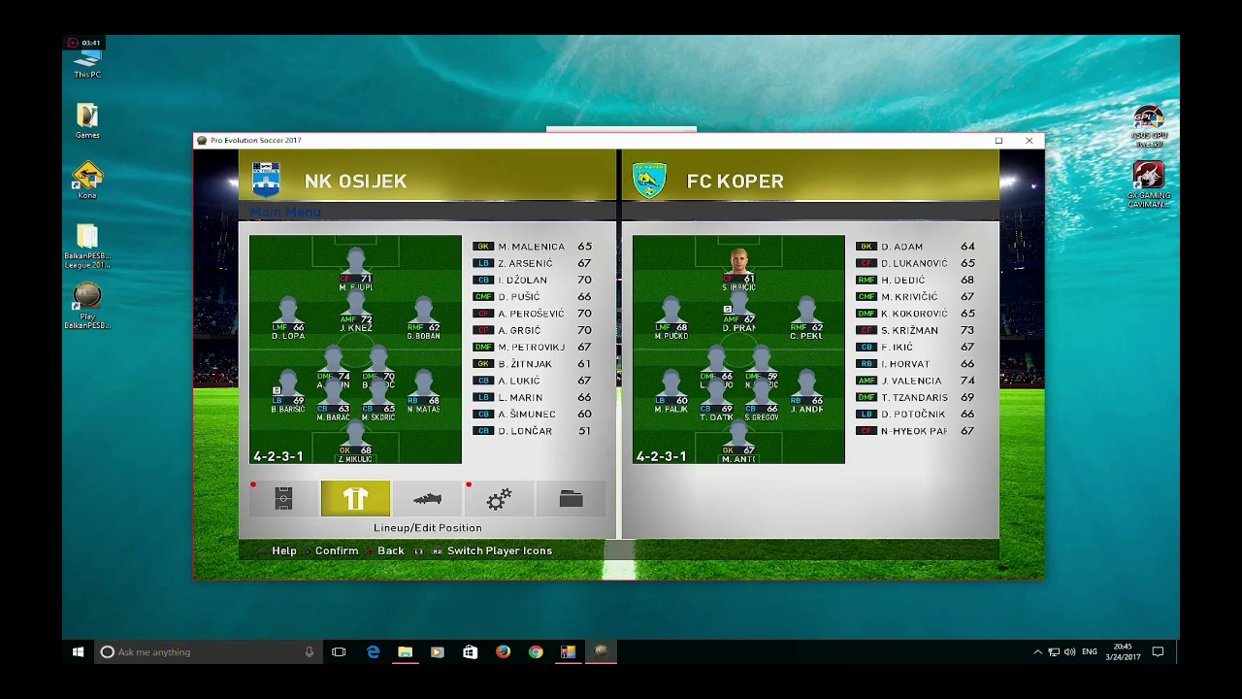
key(Escape)
Look through both uniforms of NK Osijek and FC Koper, leaving each team on its first uniform
key(Left)
key(Left)
key(Left)
key(Return)
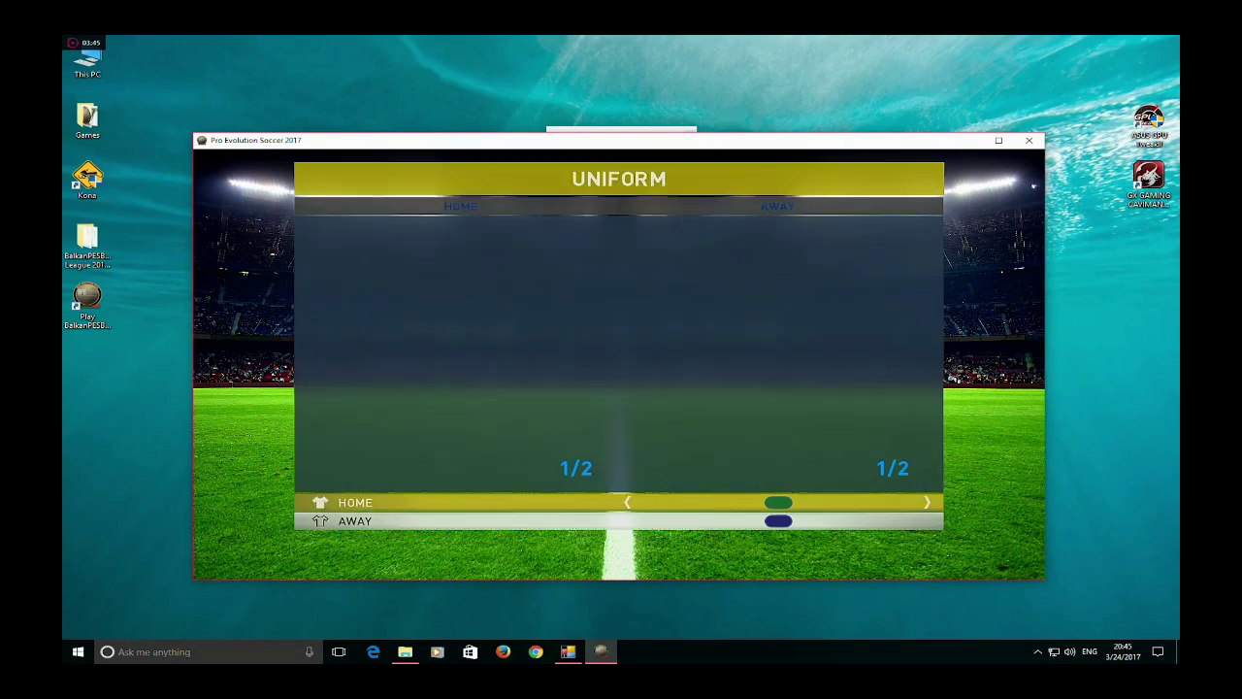
key(Right)
key(Down)
key(Right)
key(Up)
key(Left)
key(Down)
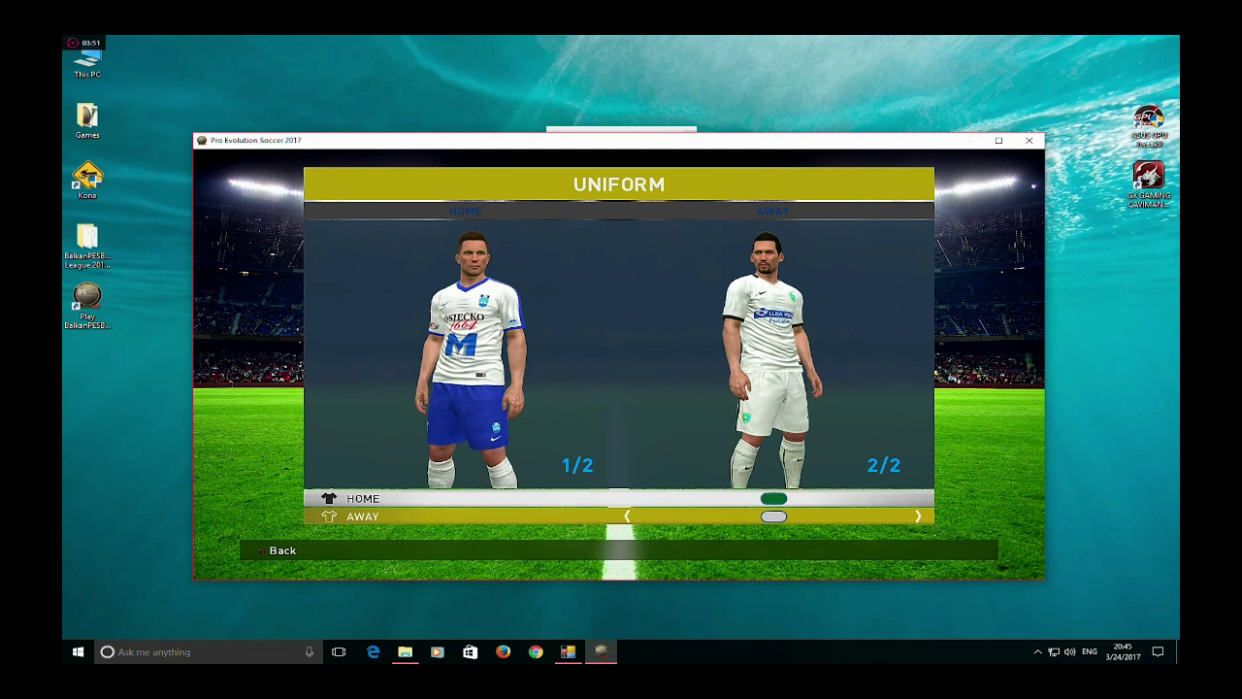
key(Left)
key(Escape)
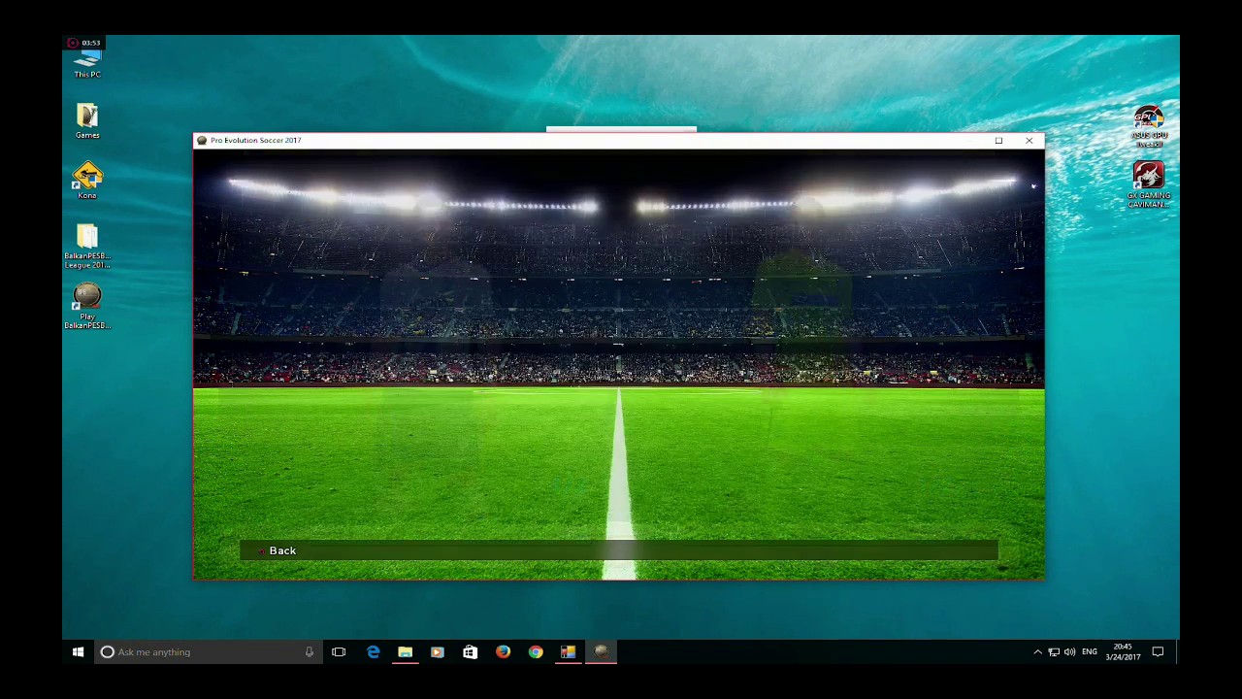
Go back to team selection and change the home team to FK Napredak
key(Escape)
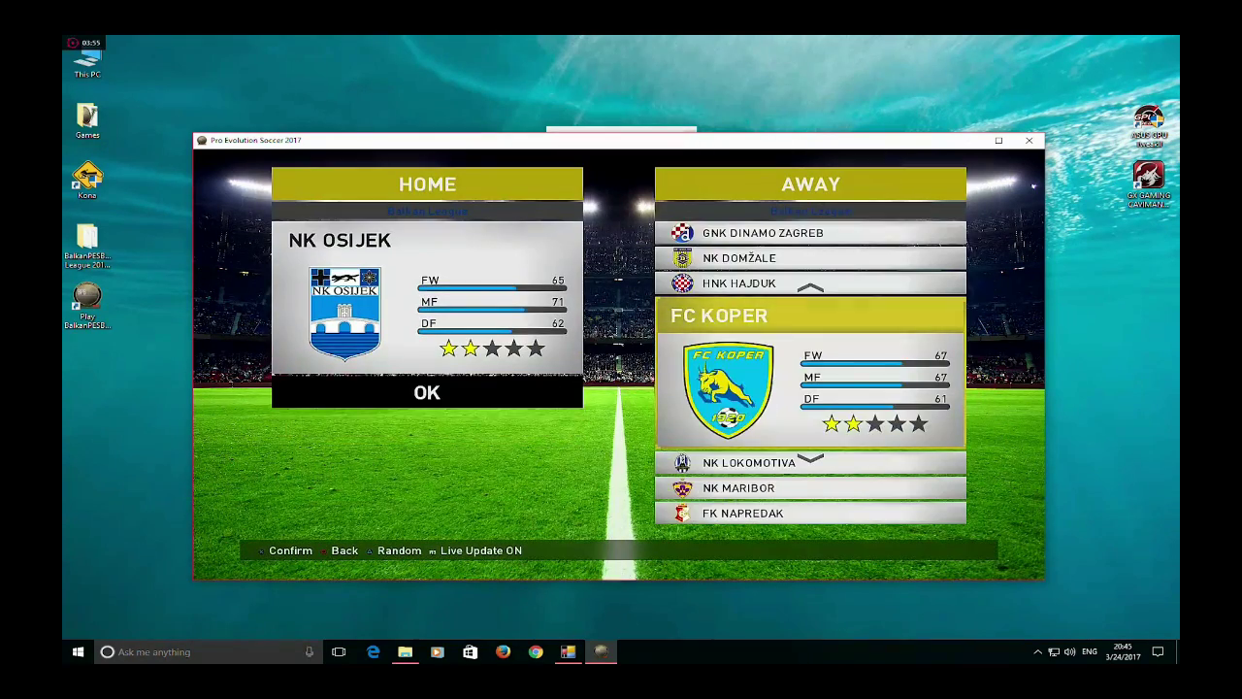
key(Escape)
key(Escape)
key(Up)
key(Up)
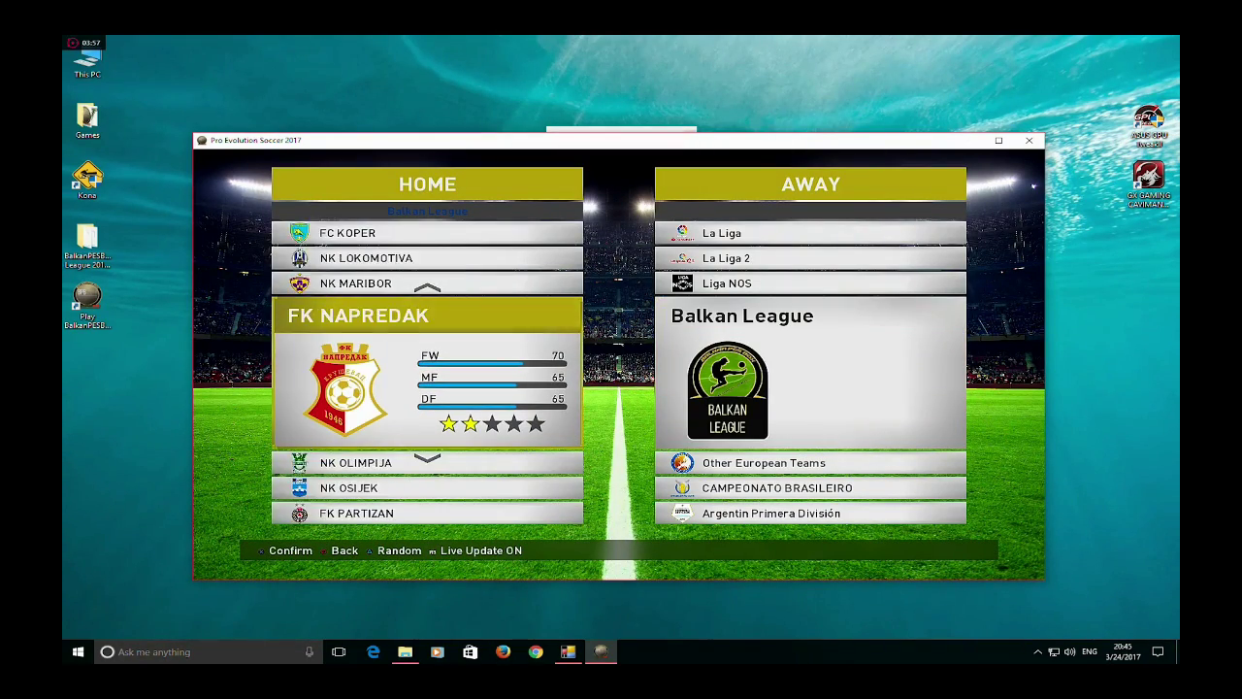
key(Return)
Choose HŠK Zrinjski from the Balkan League as the away team
key(Return)
key(Down)
key(Down)
key(Down)
key(Down)
key(Down)
key(Down)
key(Down)
key(Down)
key(Down)
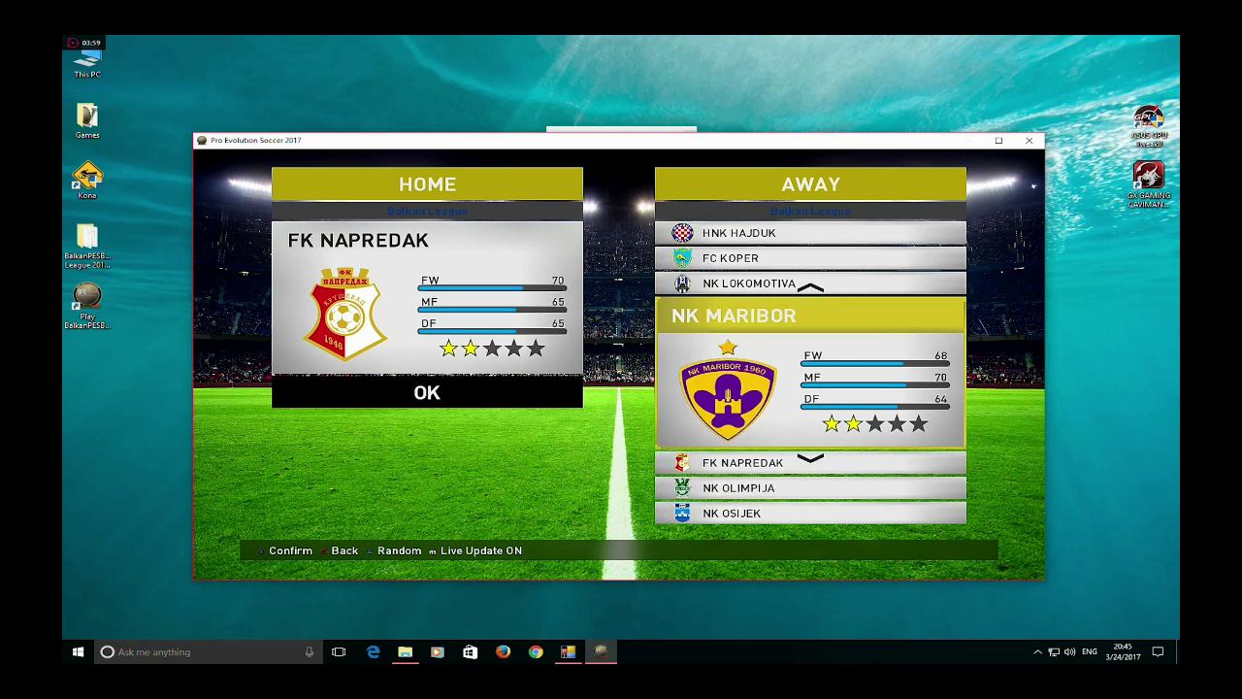
key(Down)
key(Down)
key(Down)
key(Down)
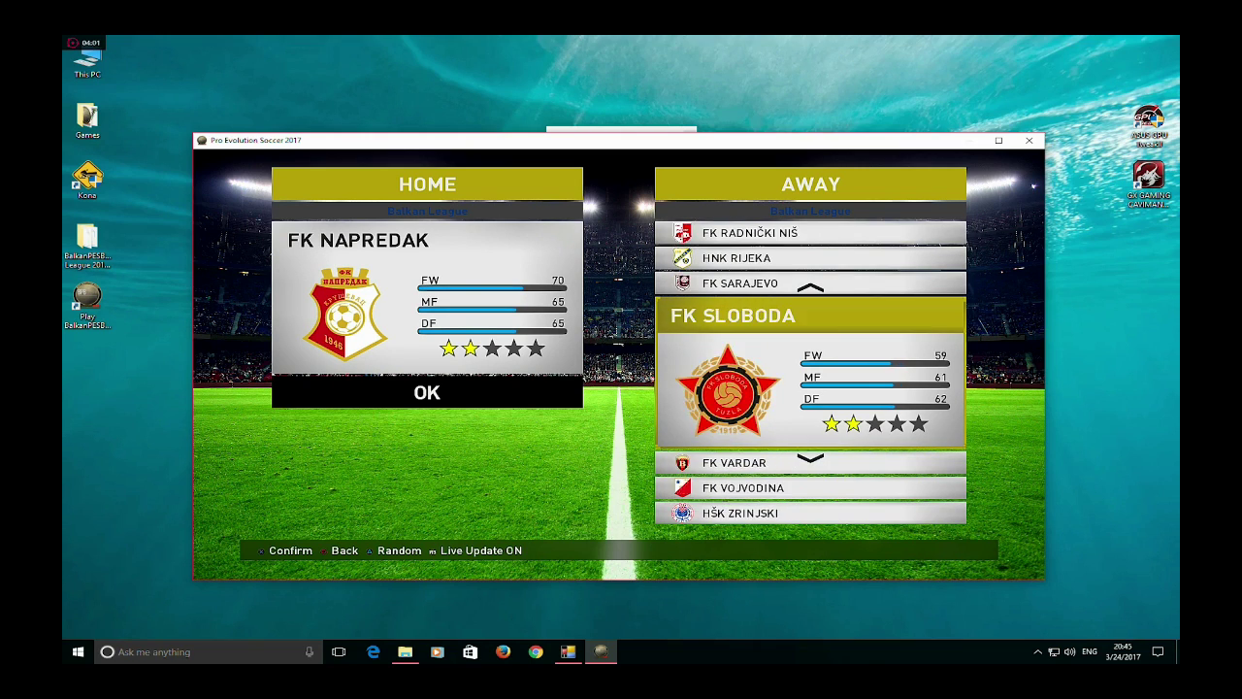
key(Return)
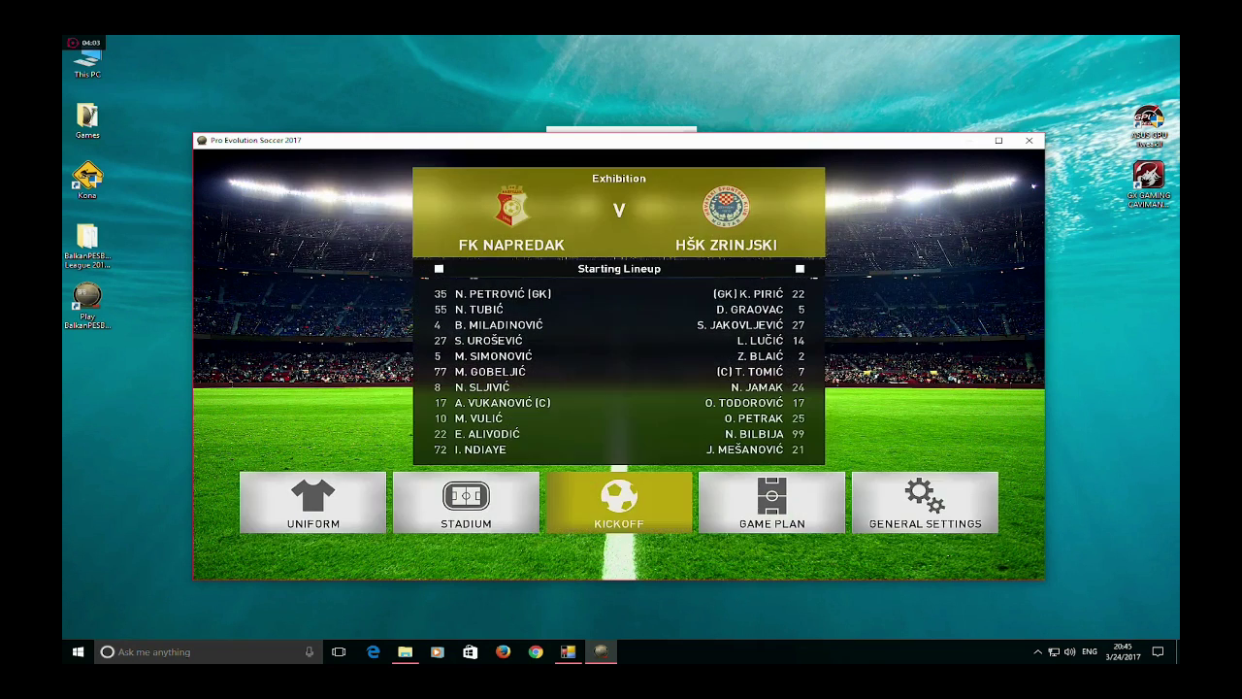
View the game plan with the FK Napredak and HŠK Zrinjski lineups and return to the match setup
key(Right)
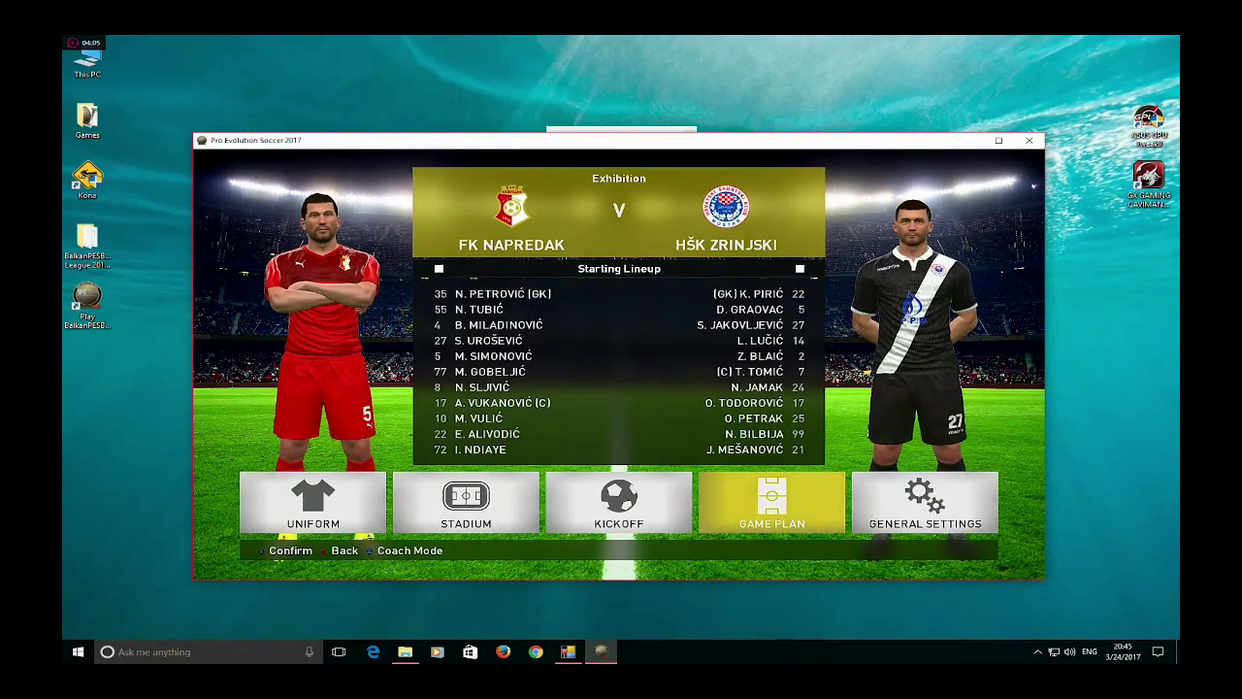
key(Return)
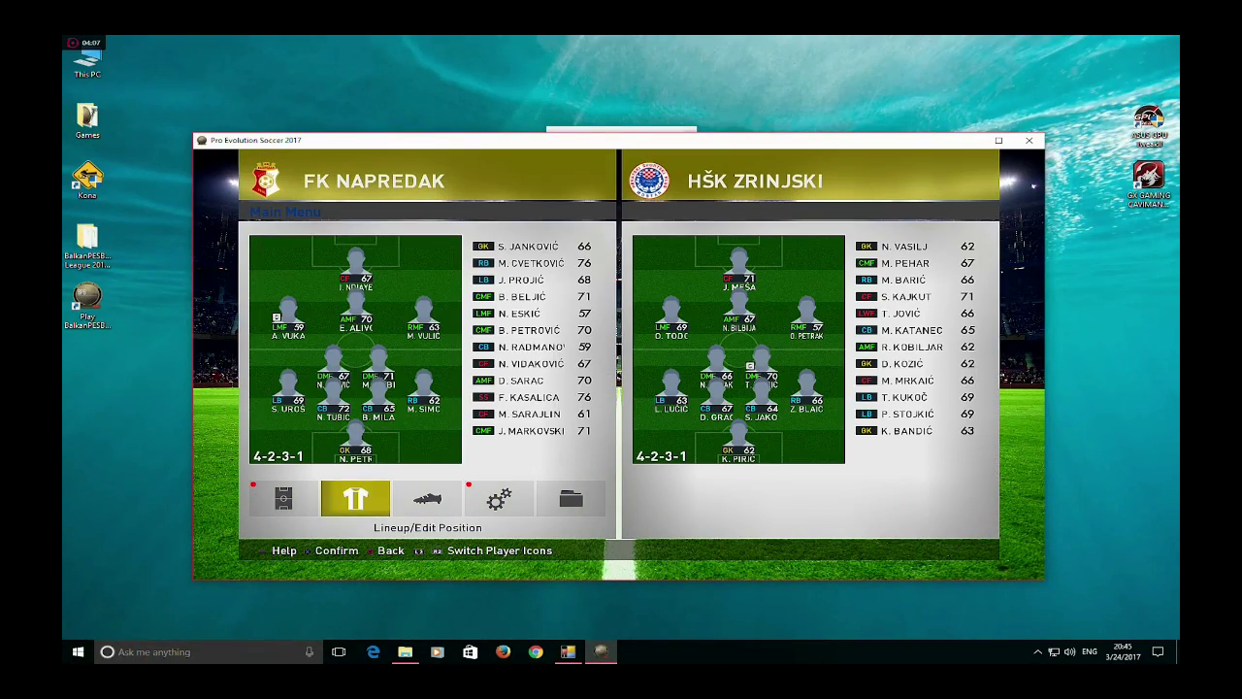
key(Escape)
Look through both uniforms of FK Napredak and HŠK Zrinjski, leaving the home team on its first and the away team on its second
key(Left)
key(Left)
key(Left)
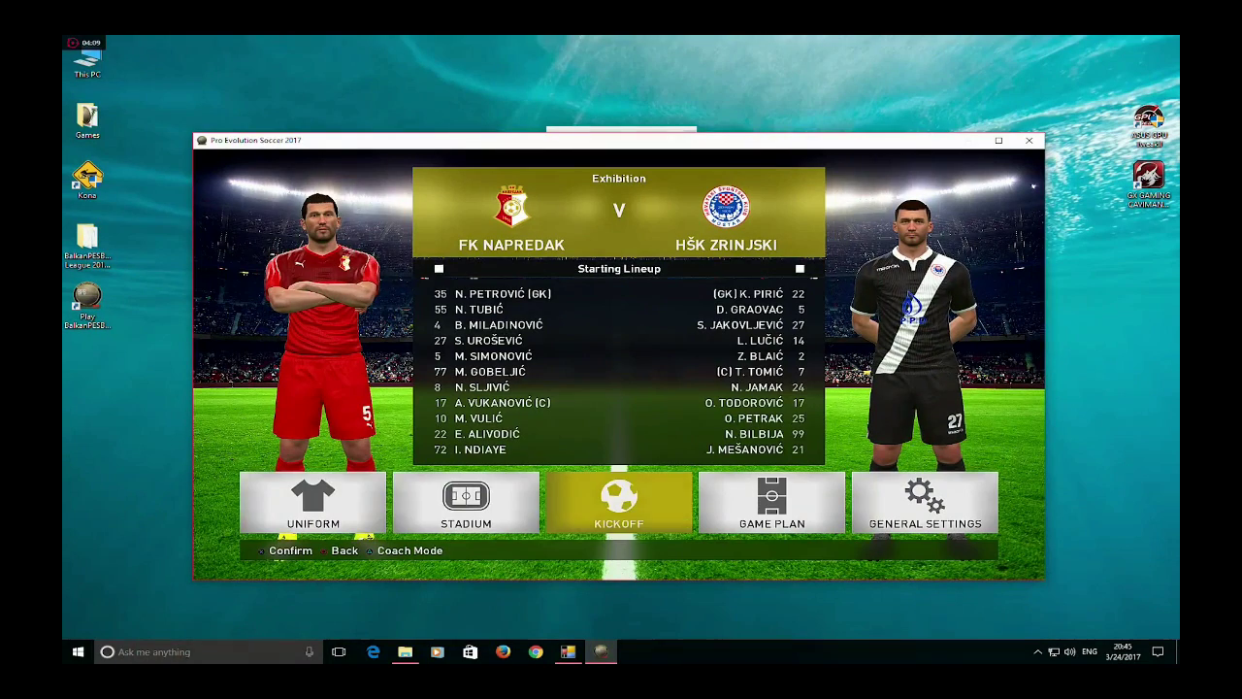
key(Return)
key(Down)
key(Left)
key(Up)
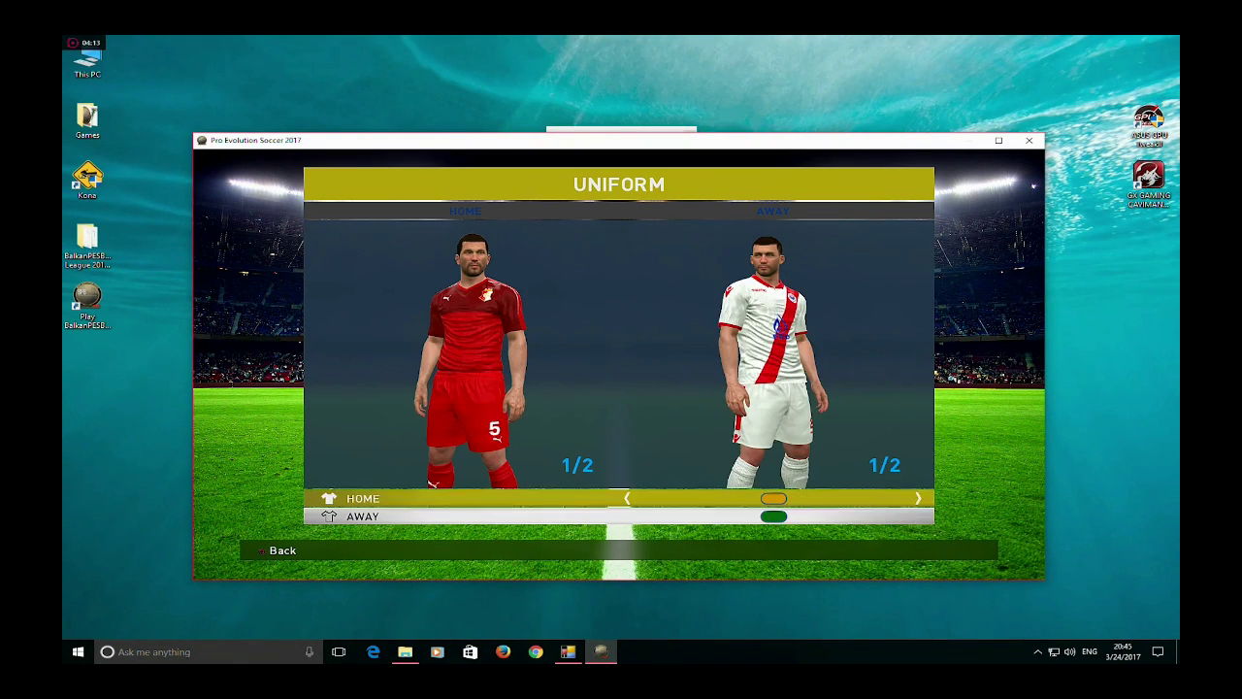
key(Right)
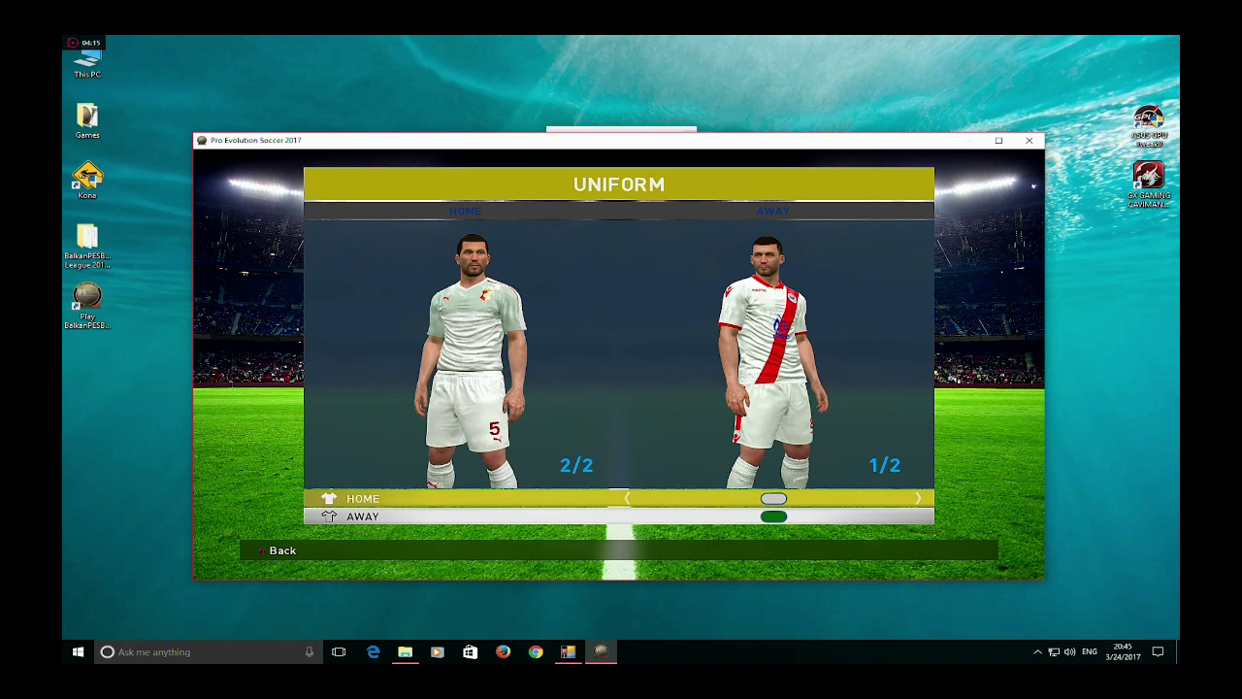
key(Left)
key(Down)
key(Right)
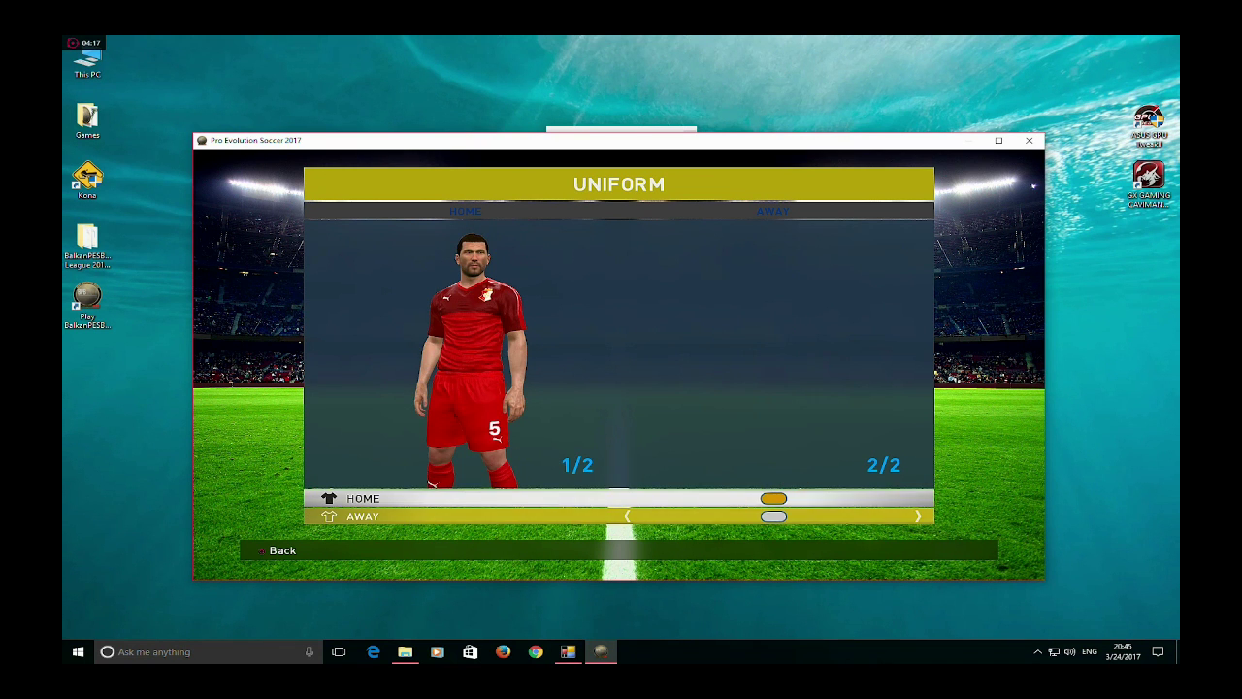
Leave the uniform selection and kick off the exhibition match between FK Napredak and HŠK Zrinjski
key(Escape)
key(Right)
key(Right)
key(Return)
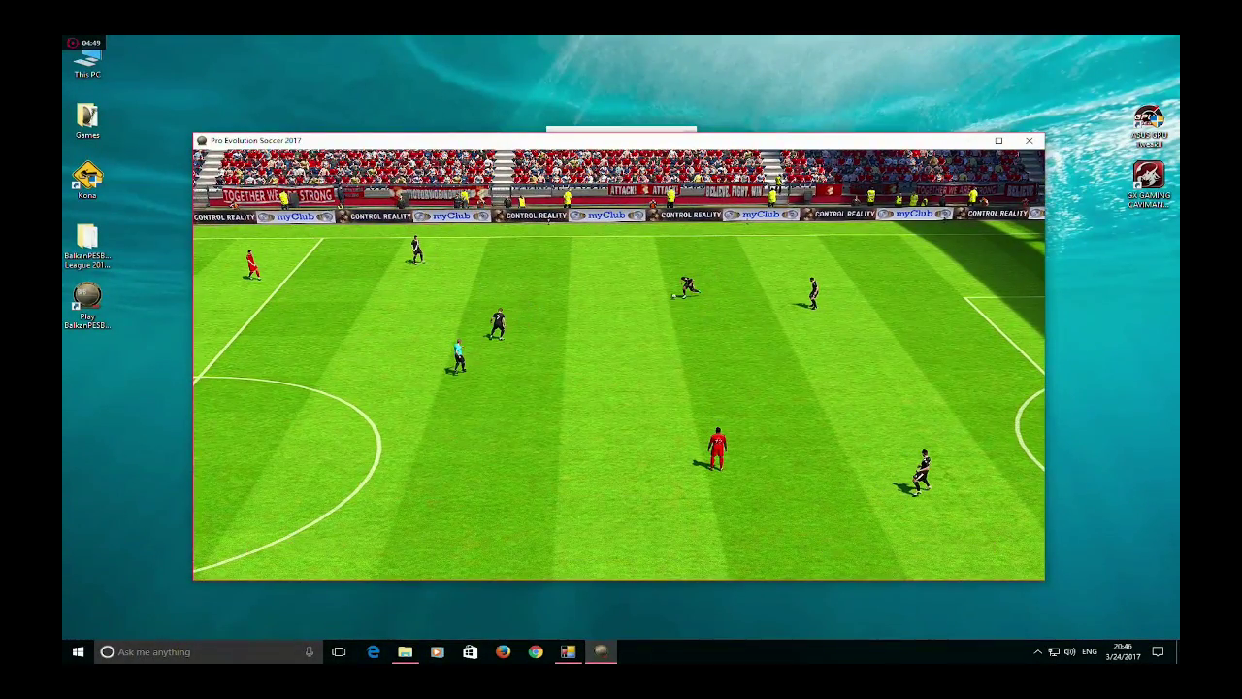
key(Escape)
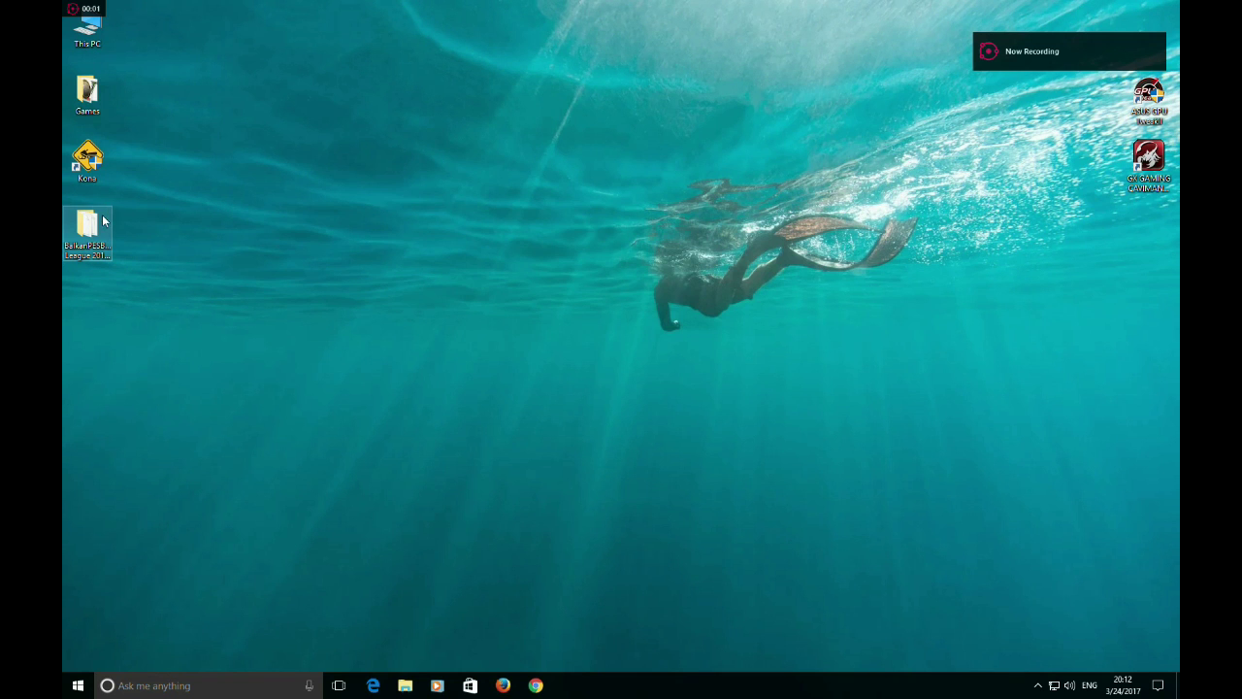
Run BalkanPESBOX League 2017 v5 Install.exe as administrator from its desktop folder and close the folder window
double_click(104, 222)
right_click(467, 201)
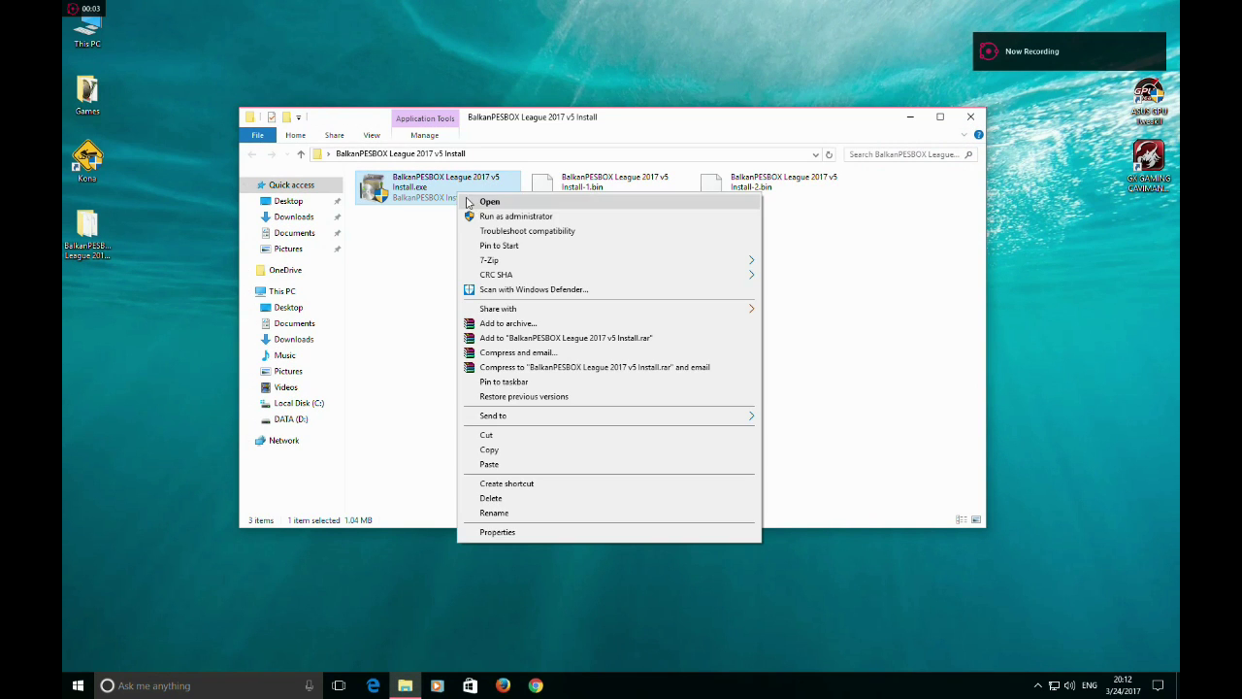
click(501, 217)
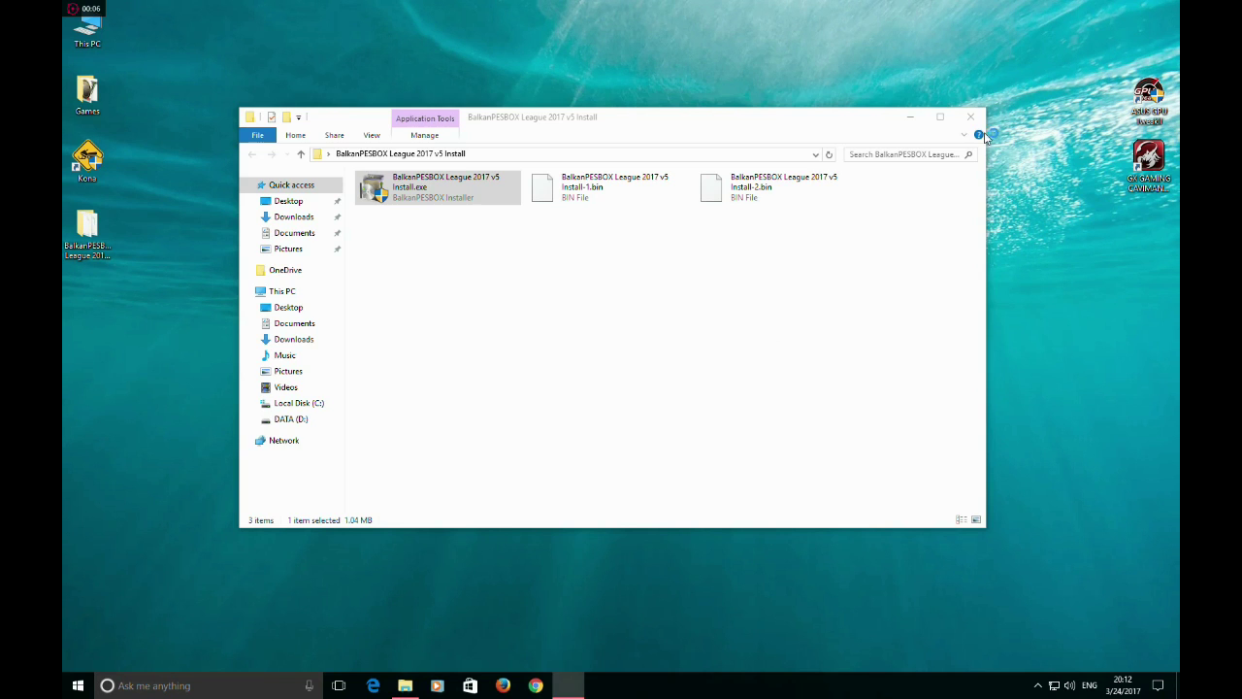
click(973, 117)
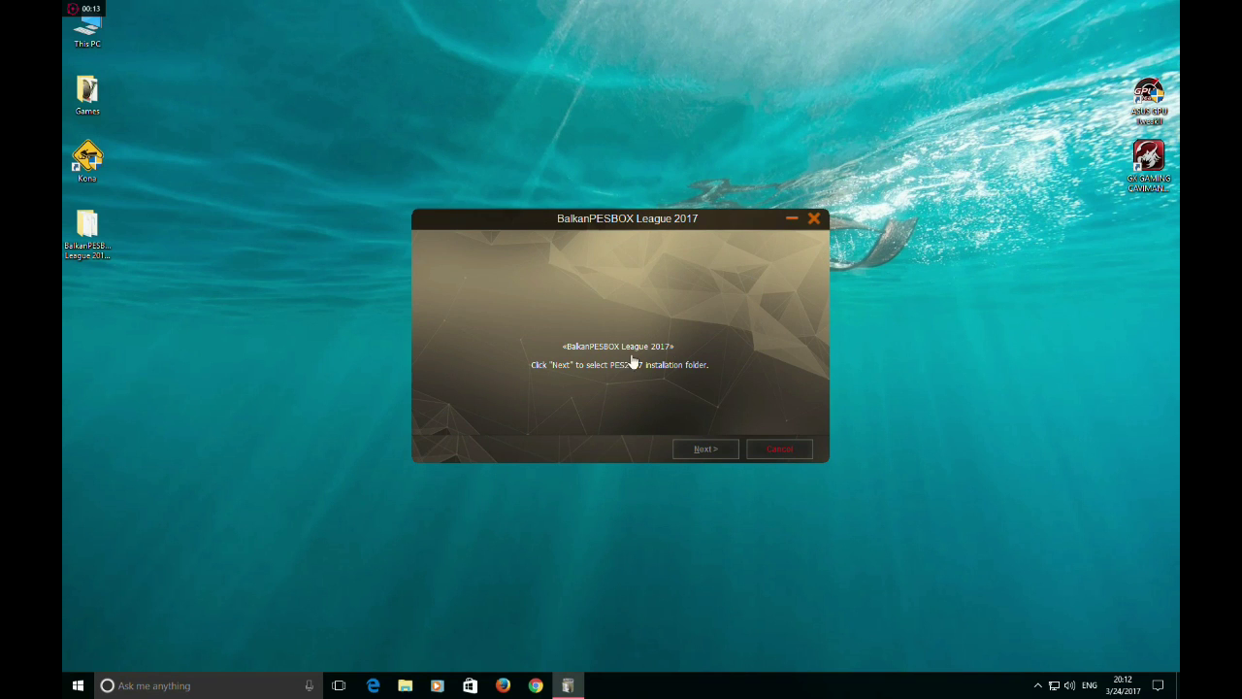
Continue past the installer's welcome page, read through the v5.0 contents and credits, and proceed to the installation folder page
click(707, 451)
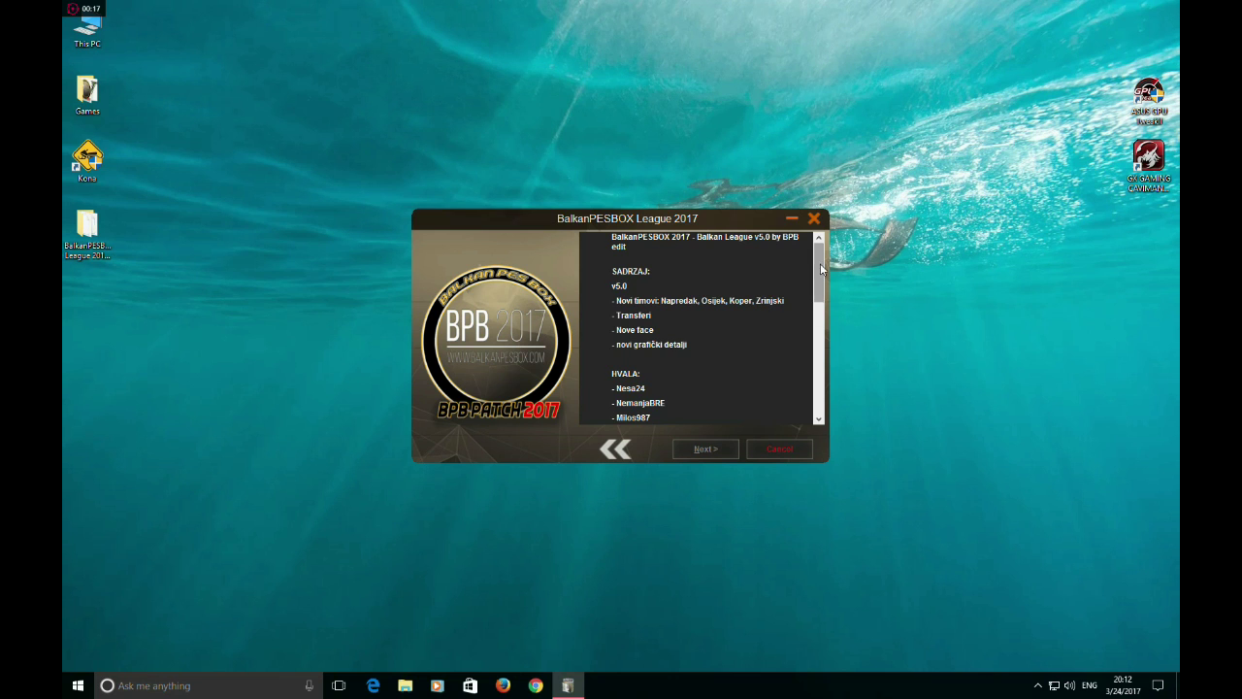
scroll(820, 296, down, 2)
drag(820, 294, 821, 389)
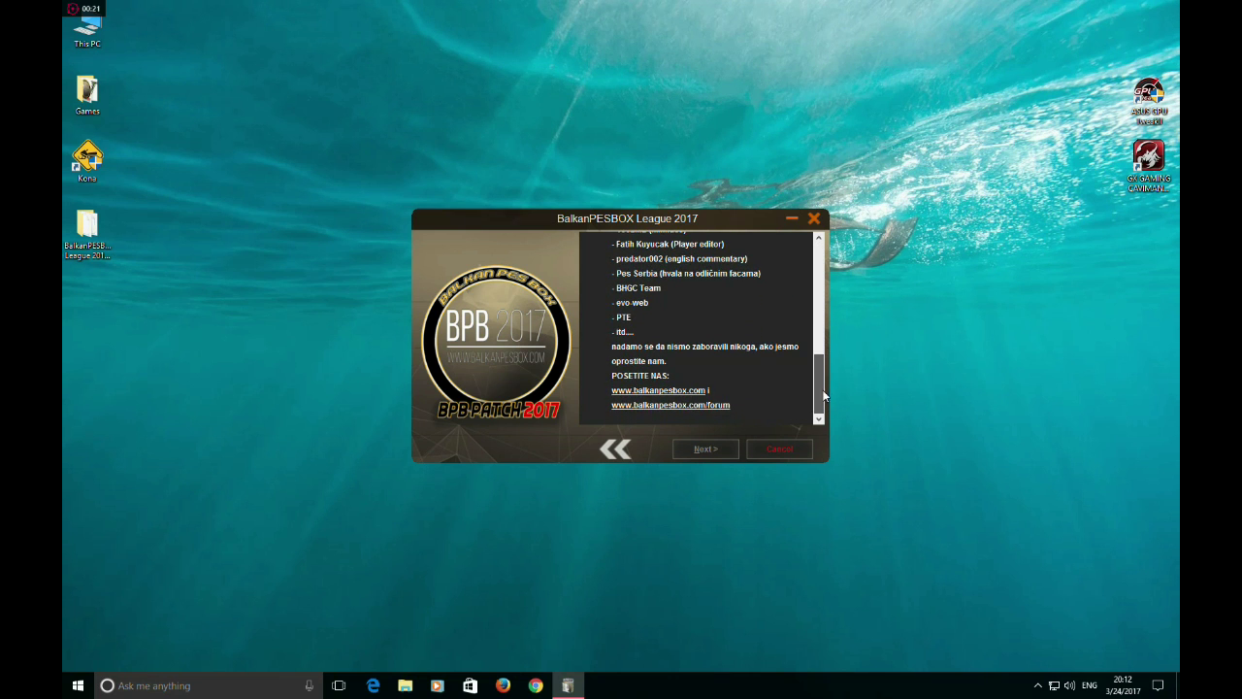
click(706, 449)
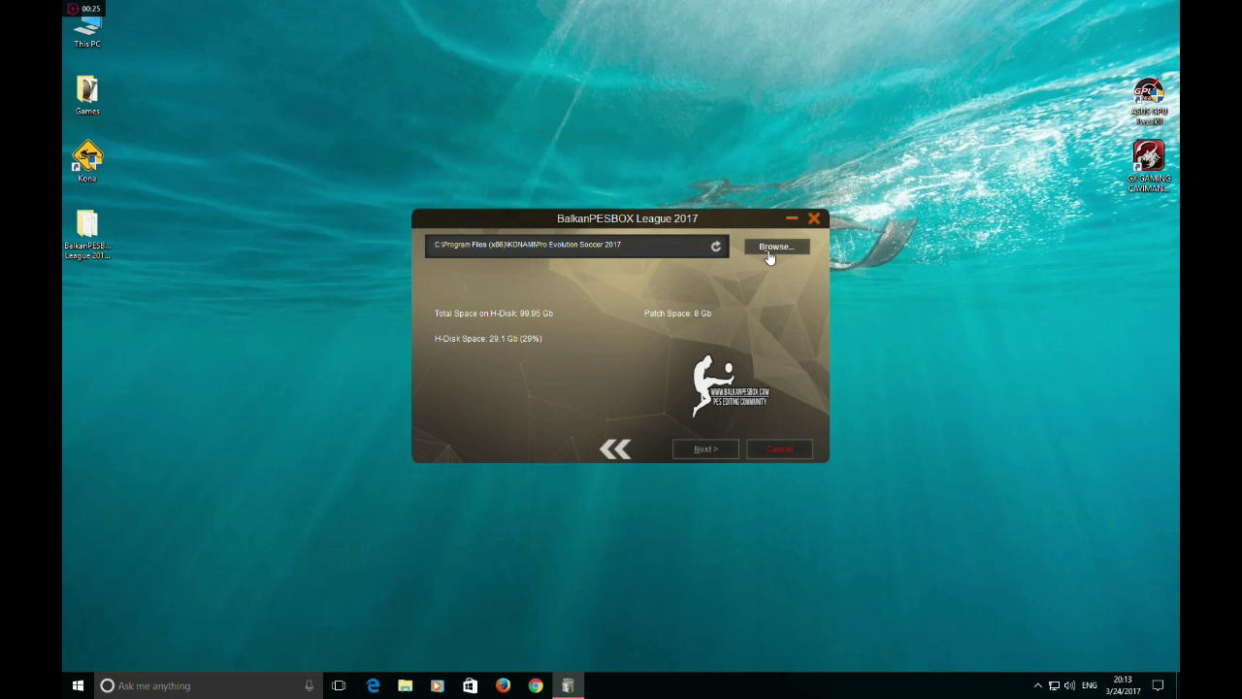
Choose C:\Program Files (x86)\KONAMI\Pro Evolution Soccer 2017 as the installation folder and continue the setup
click(764, 249)
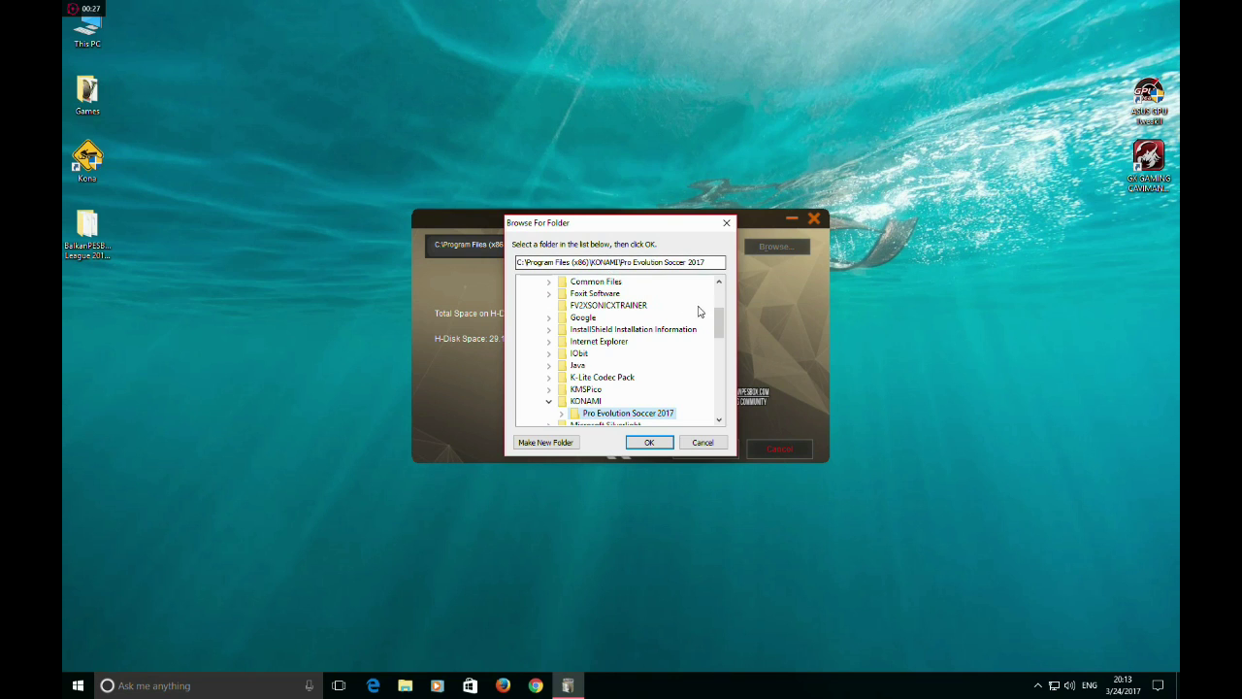
drag(719, 325, 718, 337)
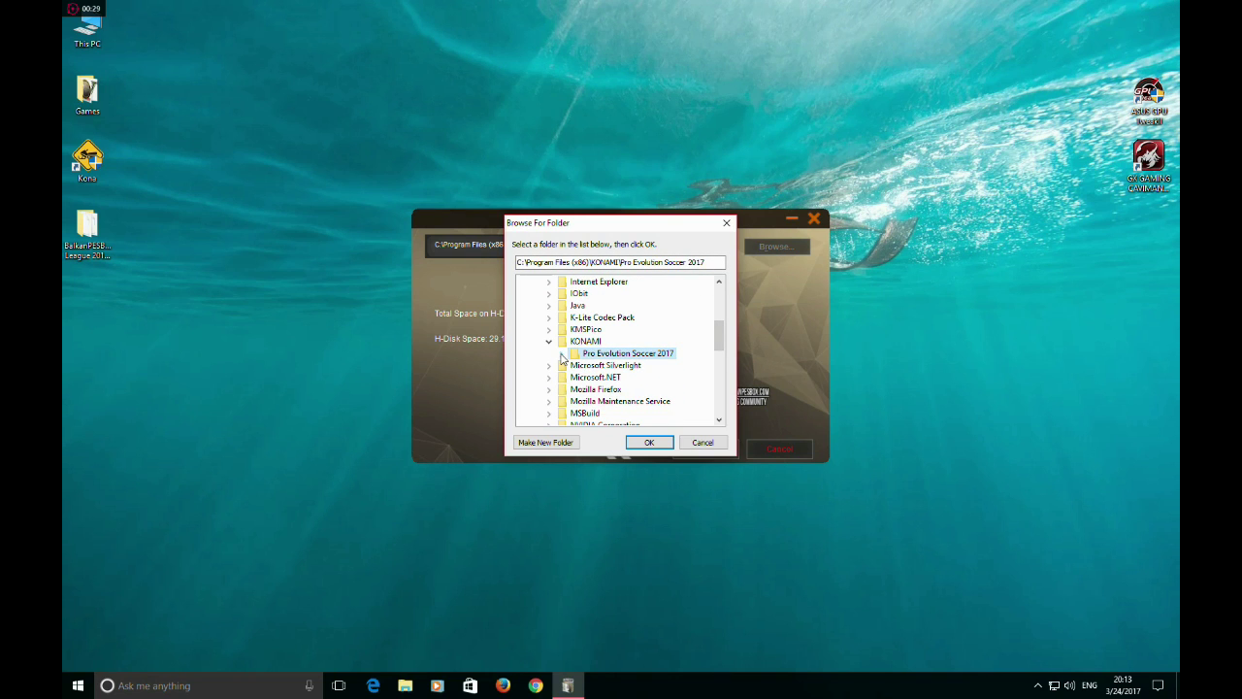
click(649, 441)
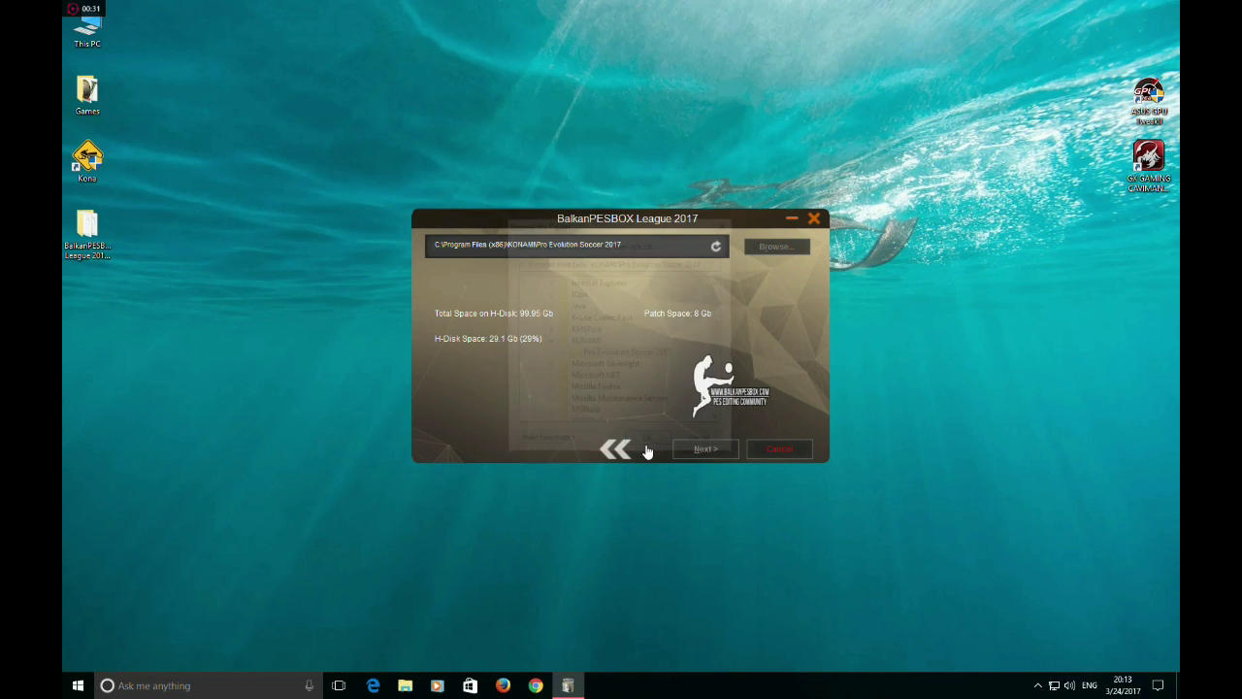
drag(626, 244, 434, 245)
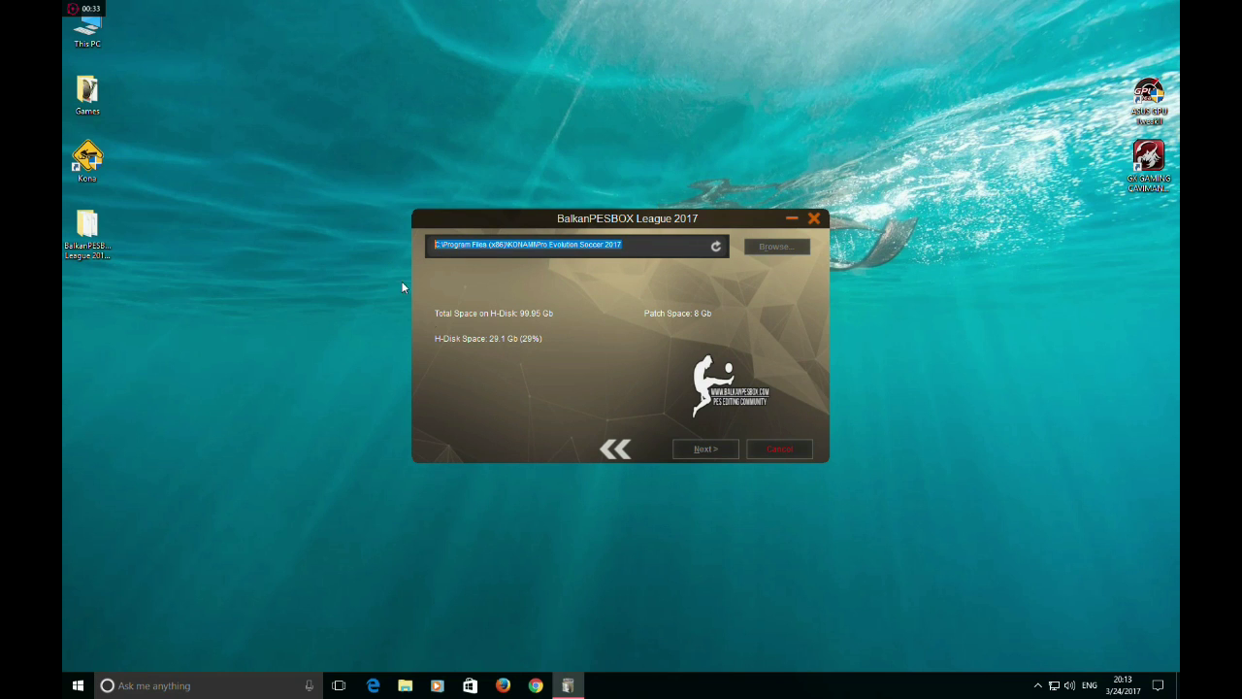
click(700, 453)
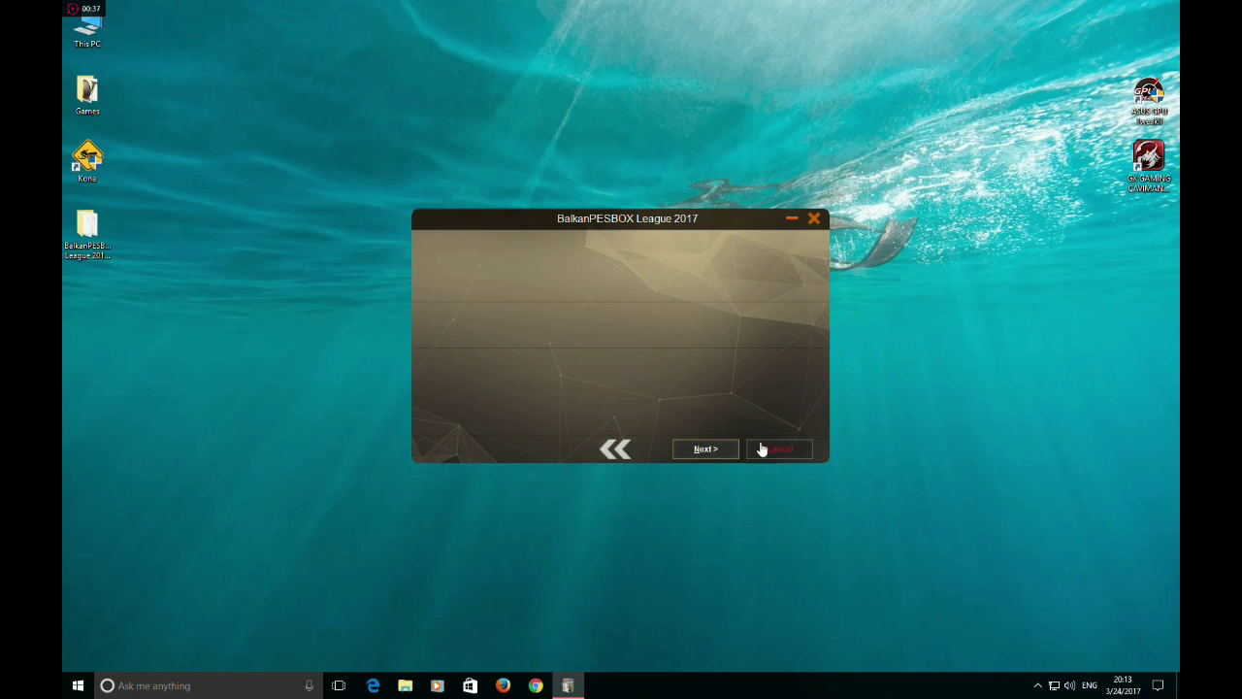
Refresh the desktop while the patch installs and exit the installer once the installation is complete
right_click(881, 156)
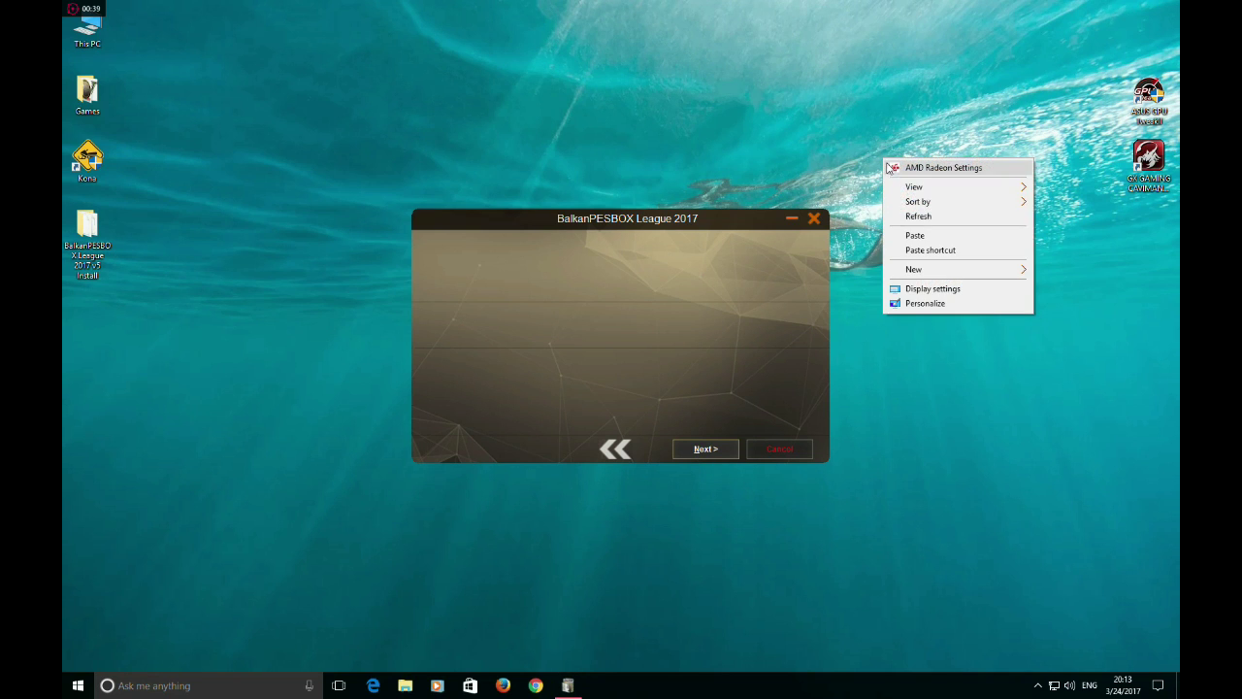
click(900, 217)
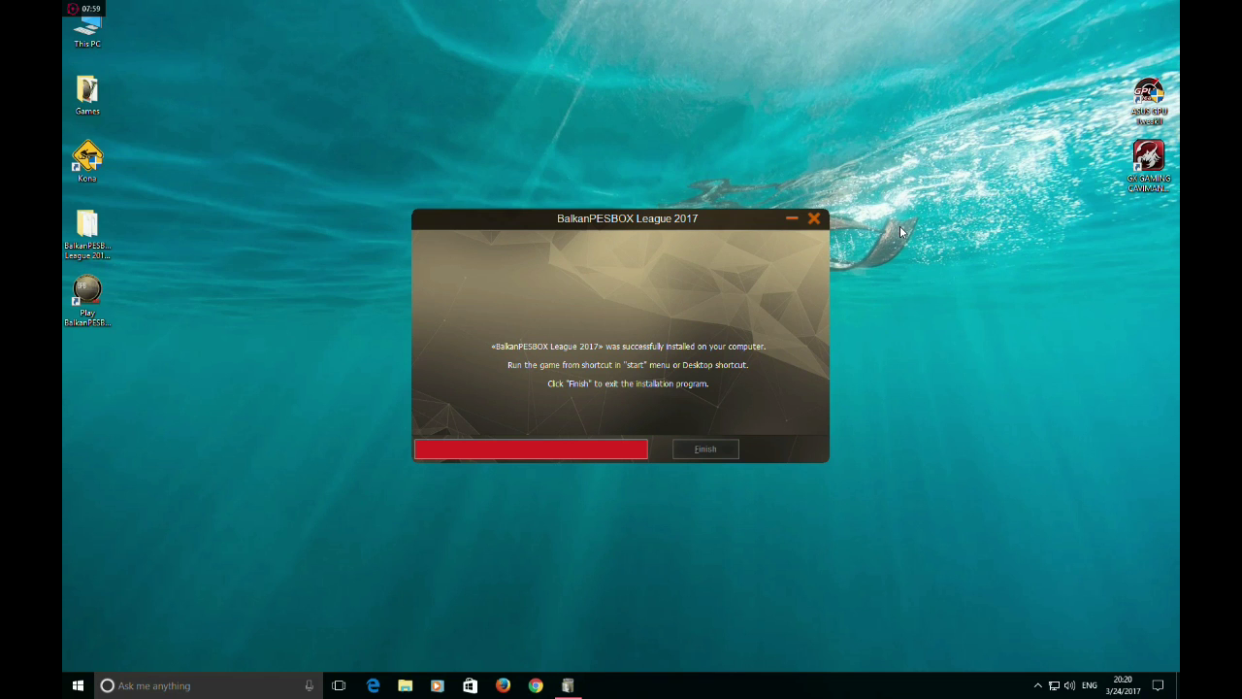
click(718, 450)
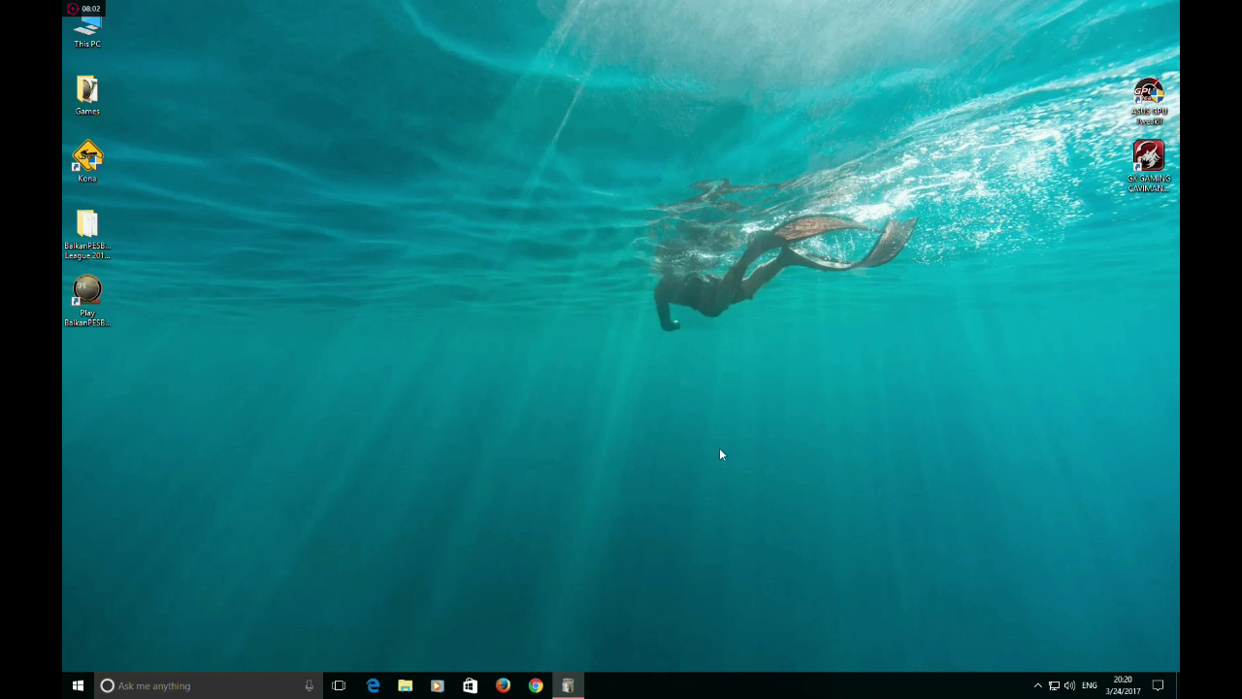